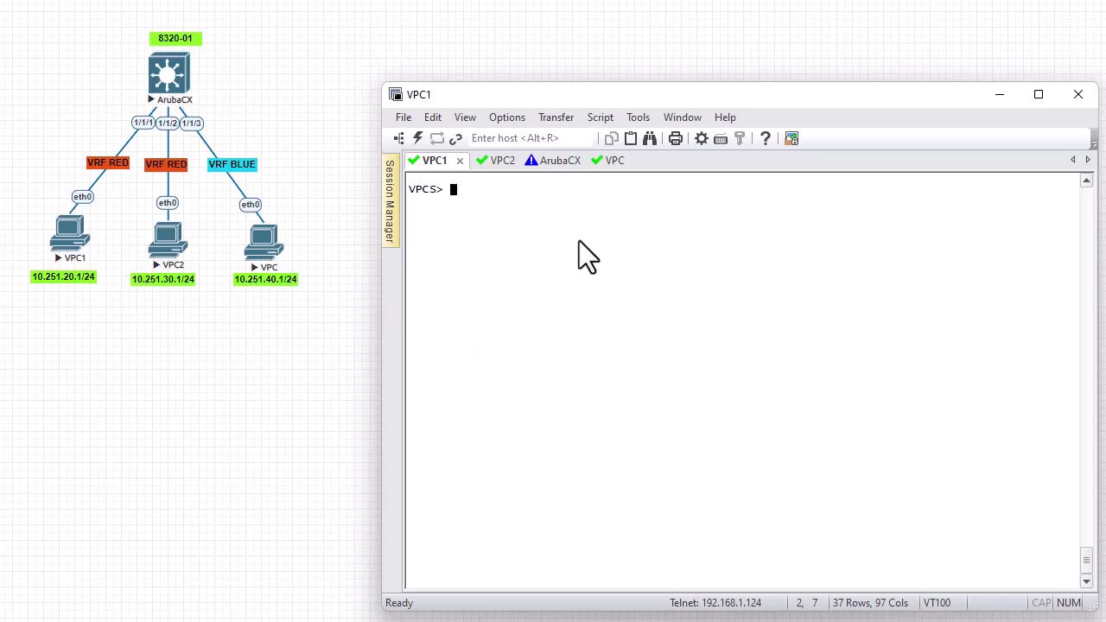
Switch to the ArubaCX tab and log back in to the 8320-01 switch
click(557, 166)
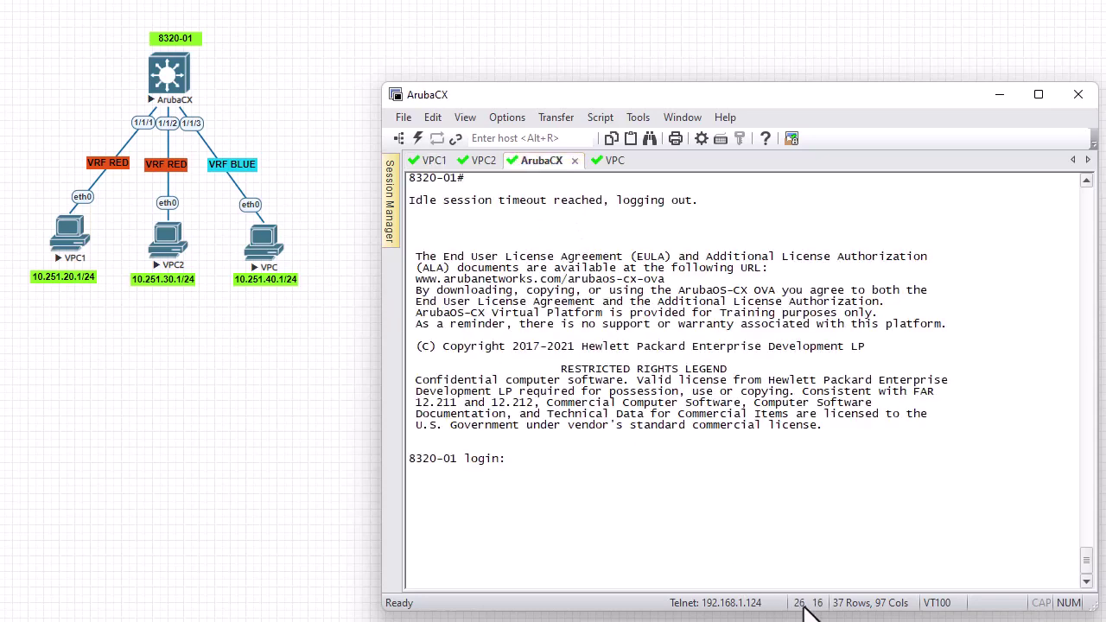
text(admin)
key(Return)
key(Return)
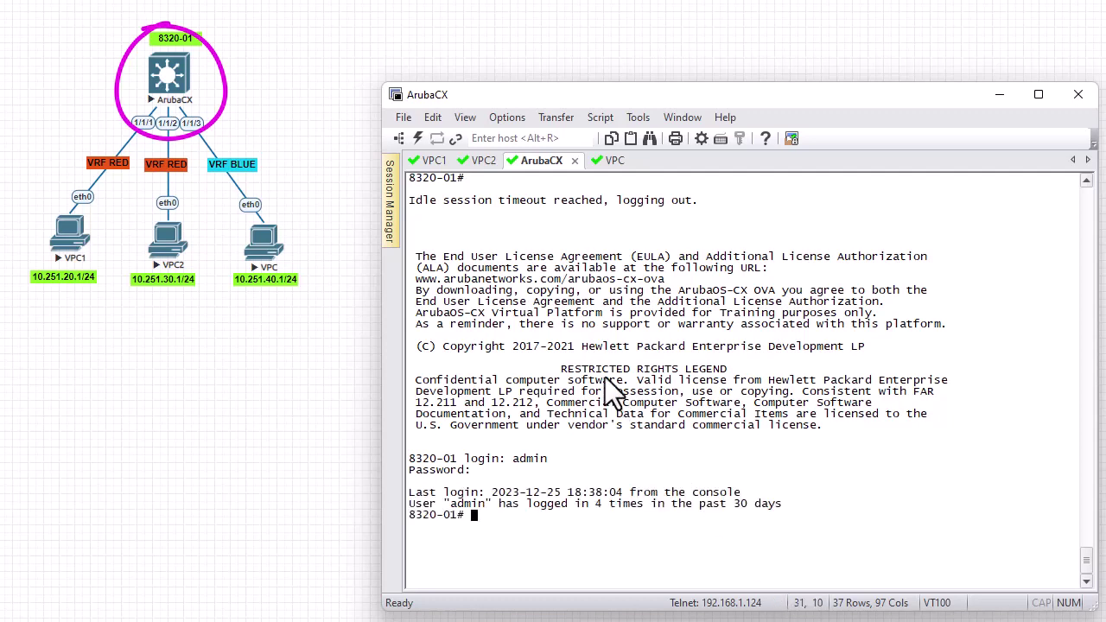
Clear the screen and run 'sh ip int br' for the brief IP interface summary
key(ctrl+l)
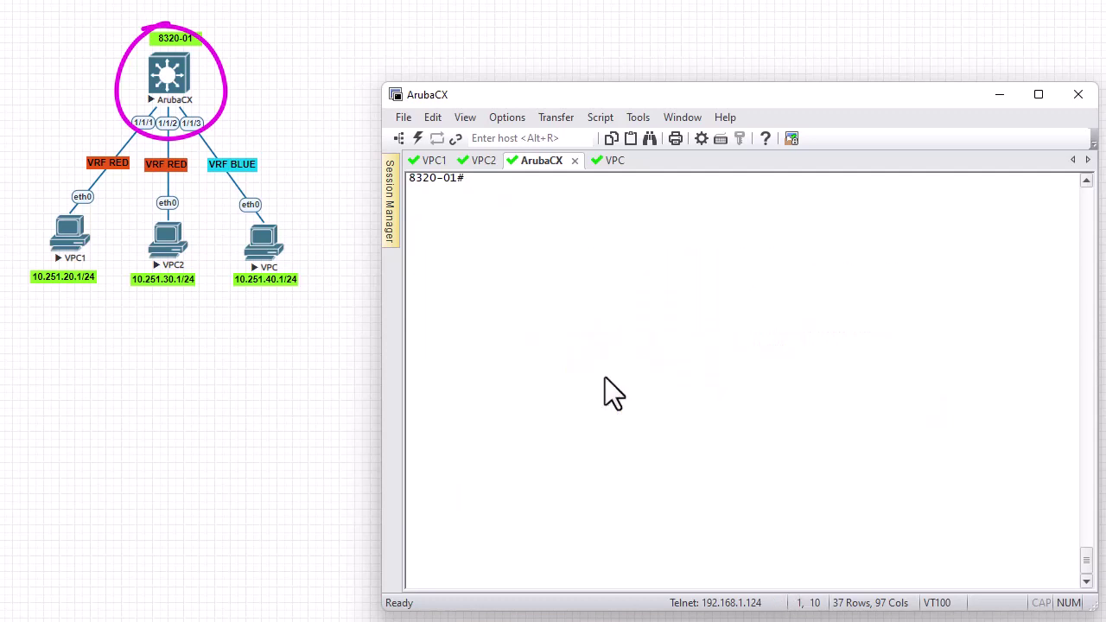
text(sh ip int br)
key(Return)
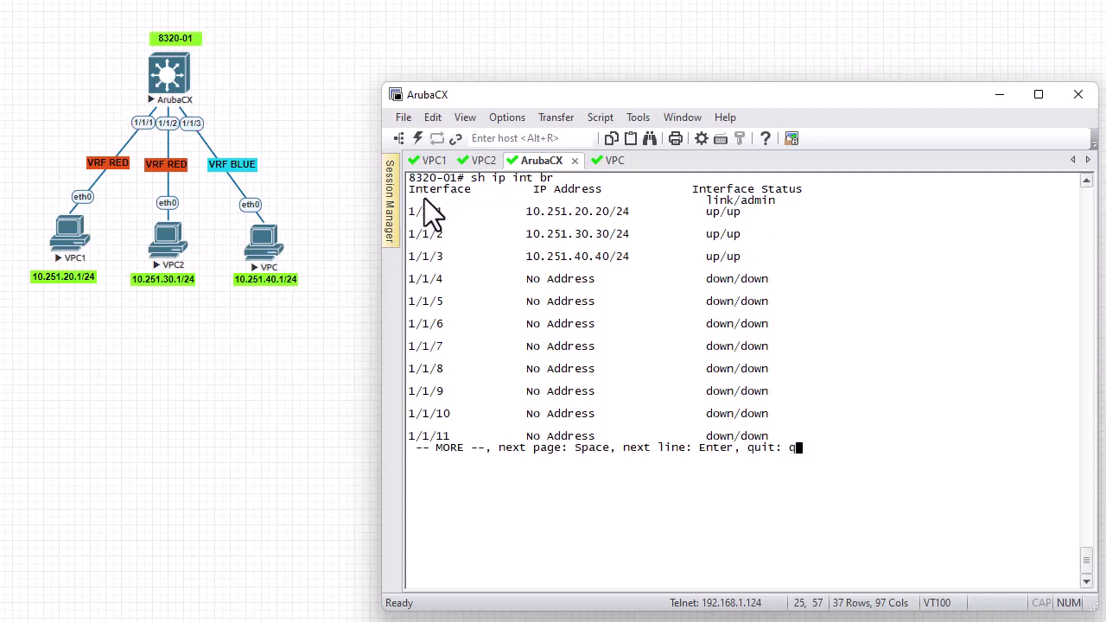
Quit the pager, then ping 10.251.30.1 from the VPC1 console
key(q)
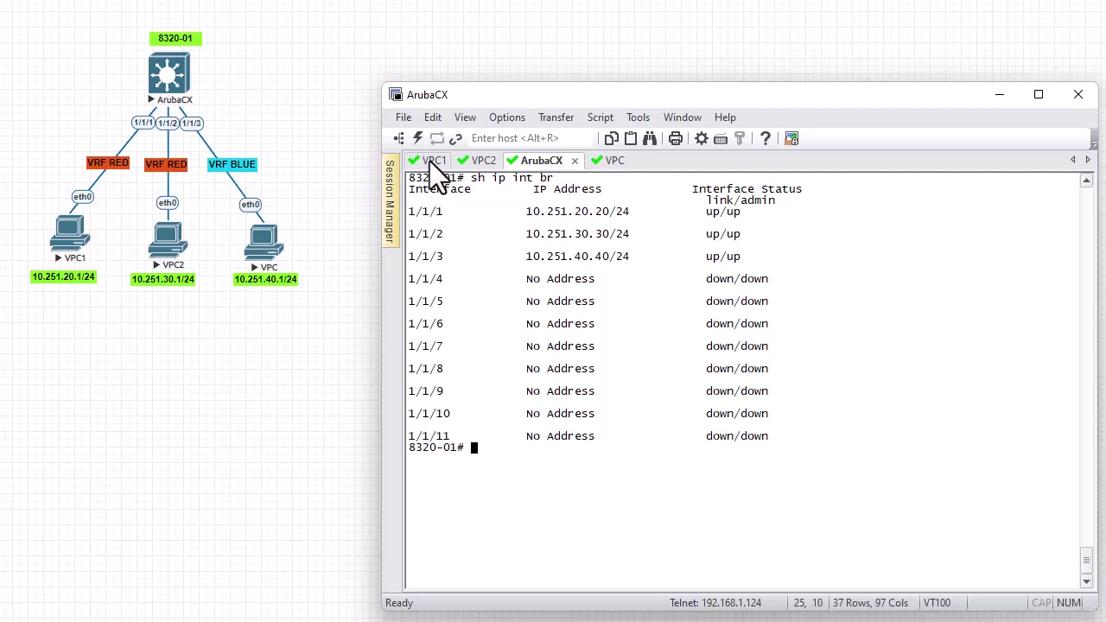
click(432, 161)
text(pin)
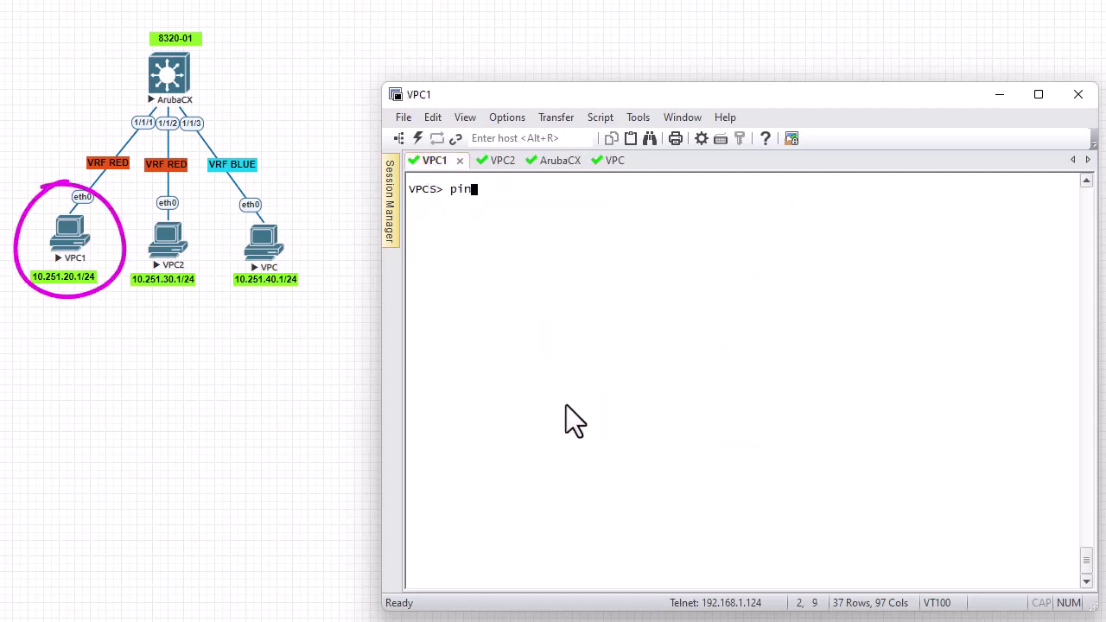
text(g 10.251.30.1)
key(Return)
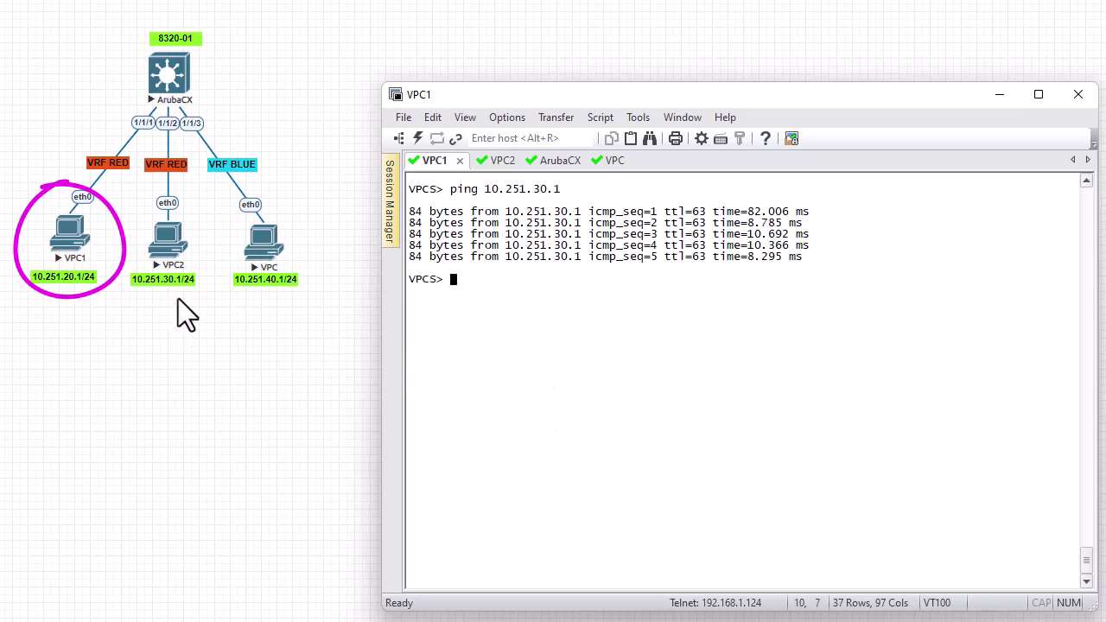
Ping 10.251.40.1 from VPC1, then return to the ArubaCX console
key(Up)
key(Left)
key(Left)
key(BackSpace)
text(4)
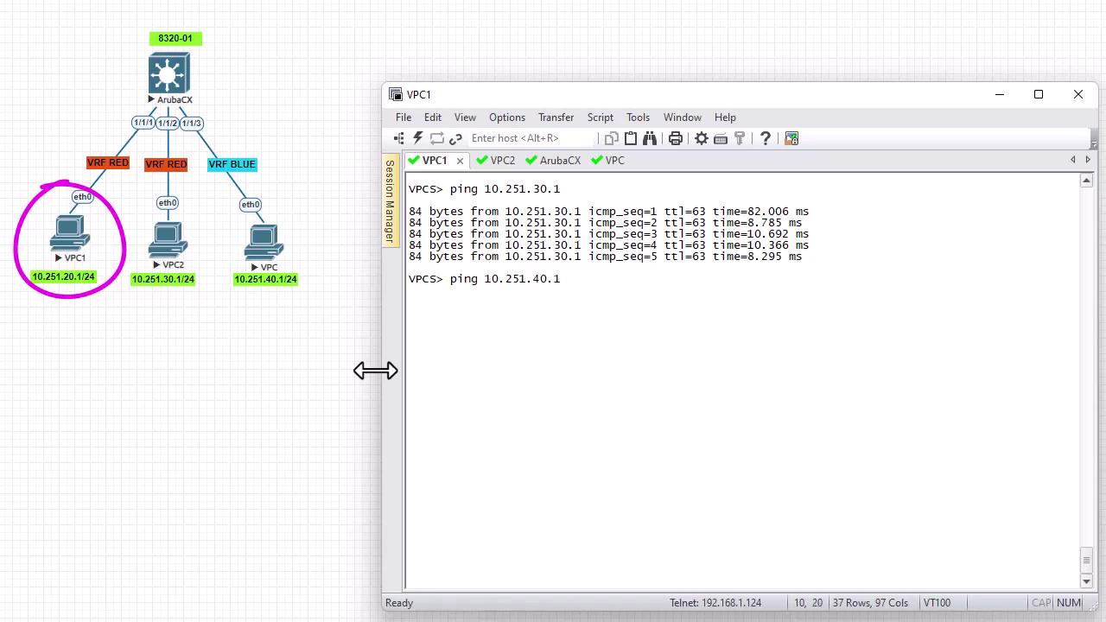
key(Return)
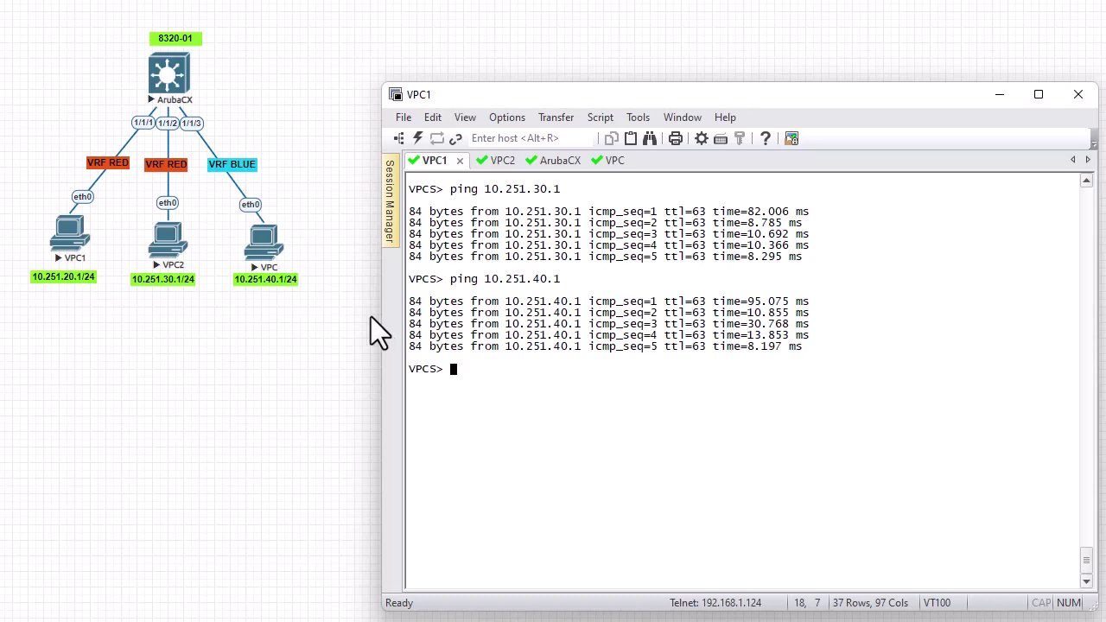
click(556, 166)
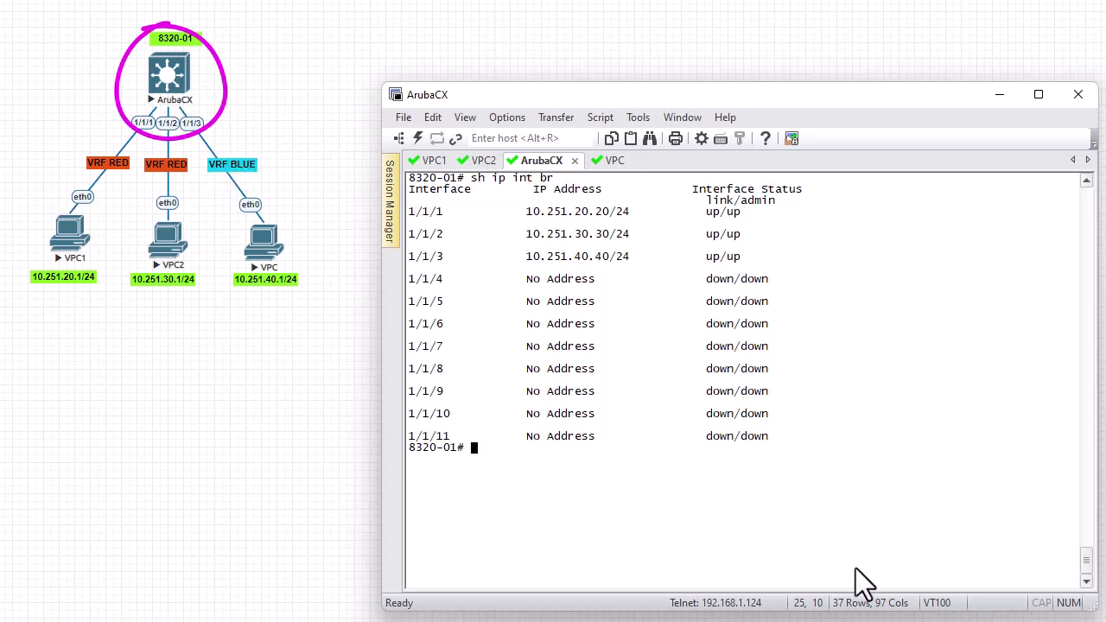
Run 'sh vrf', page through and review the default VRF's ports, then clear the screen
text(sh vr)
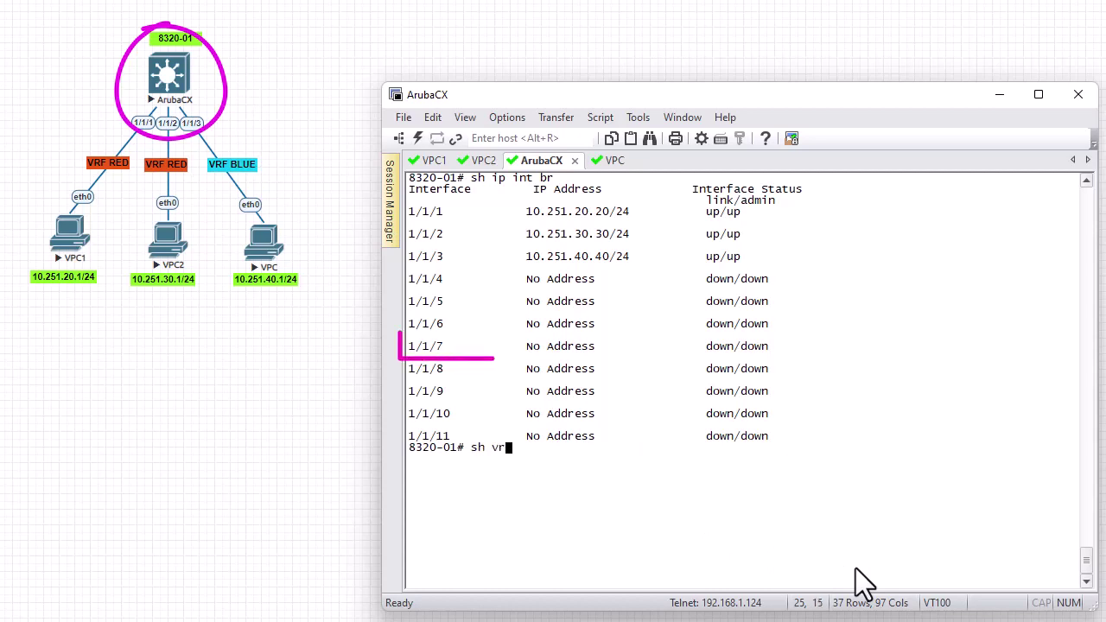
text(f)
key(Return)
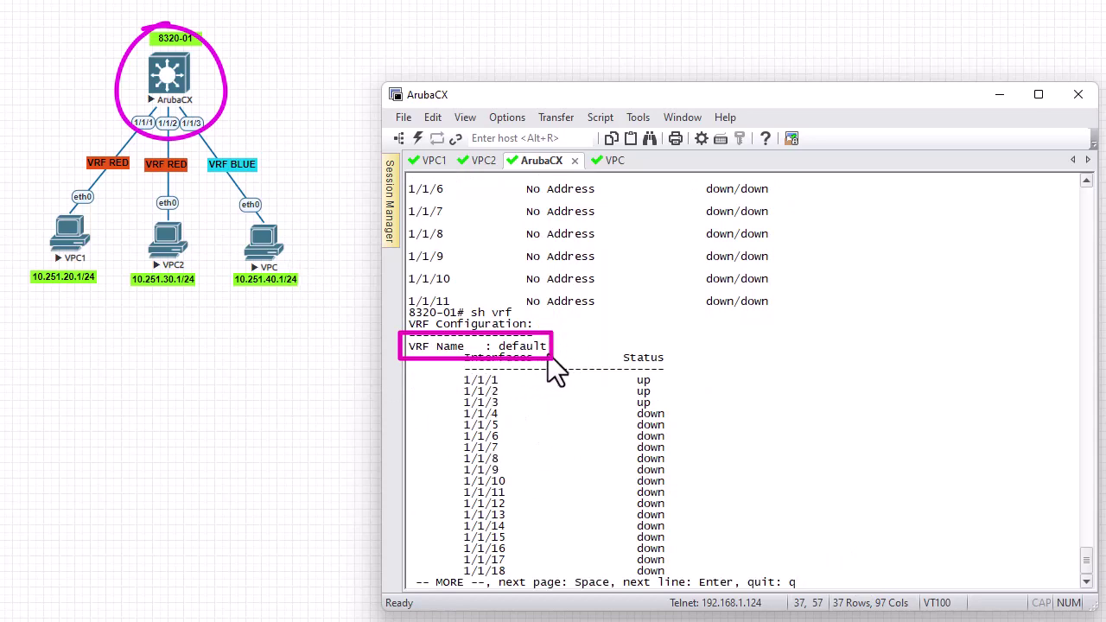
key(space)
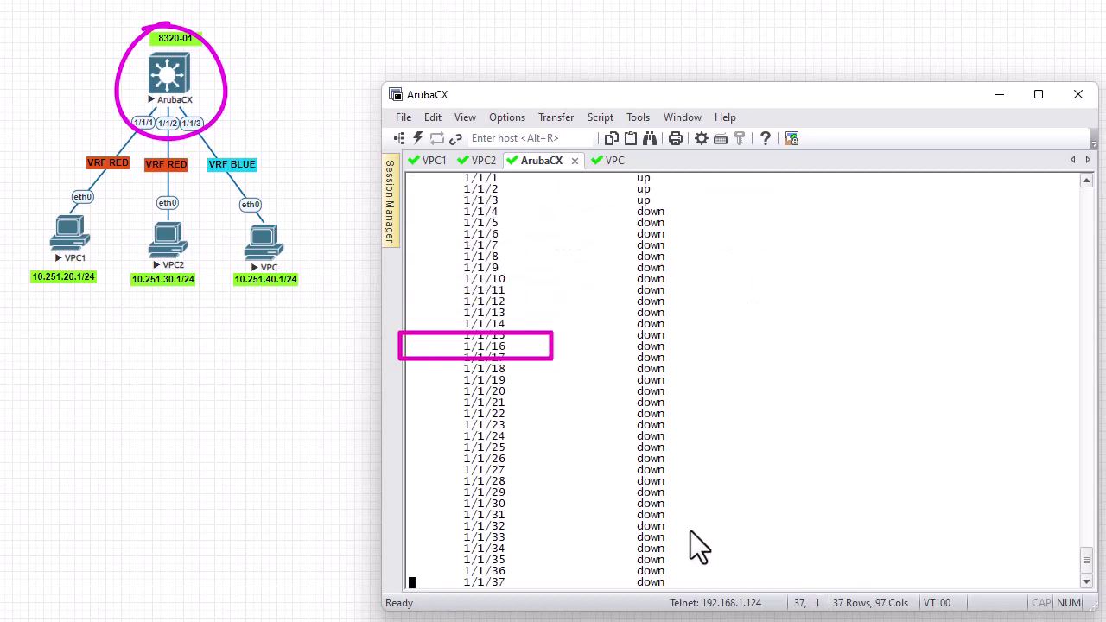
key(space)
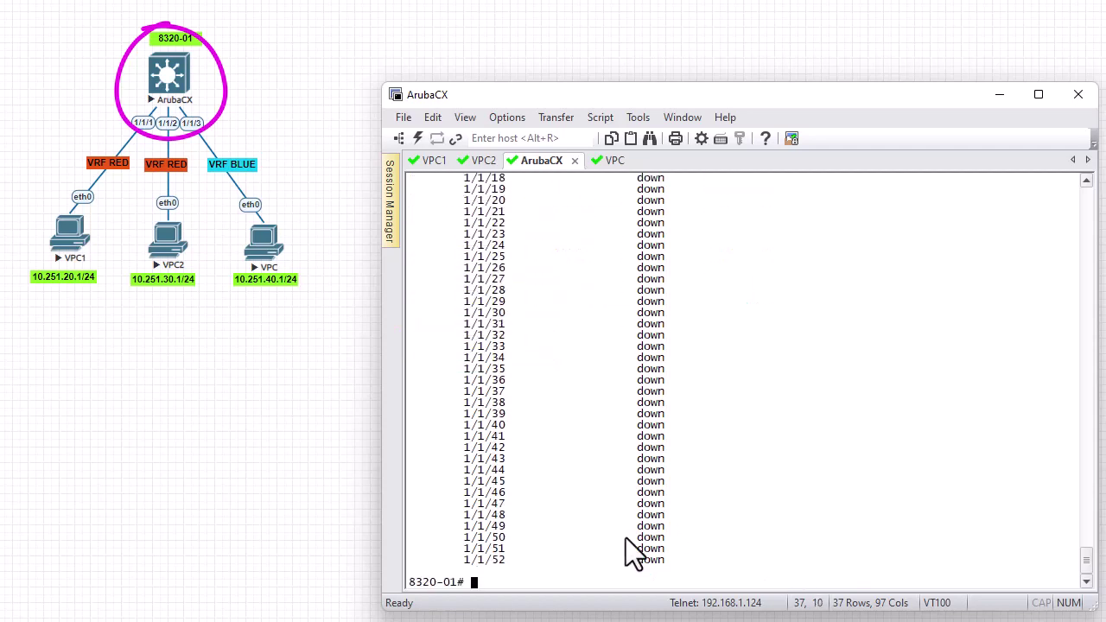
scroll(626, 537, up, 6)
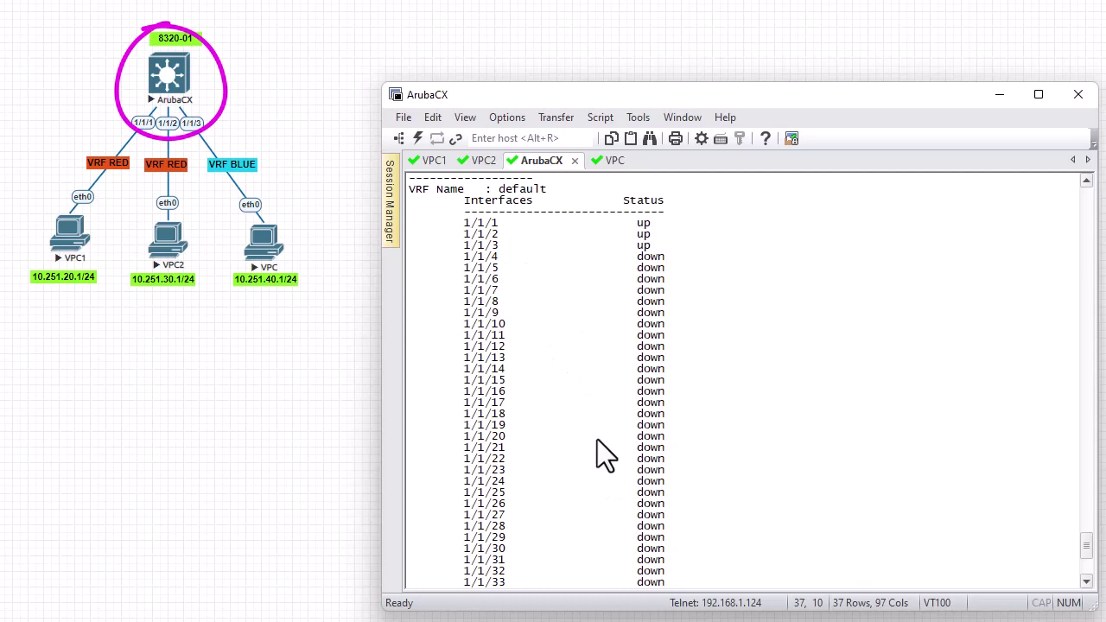
scroll(572, 497, down, 6)
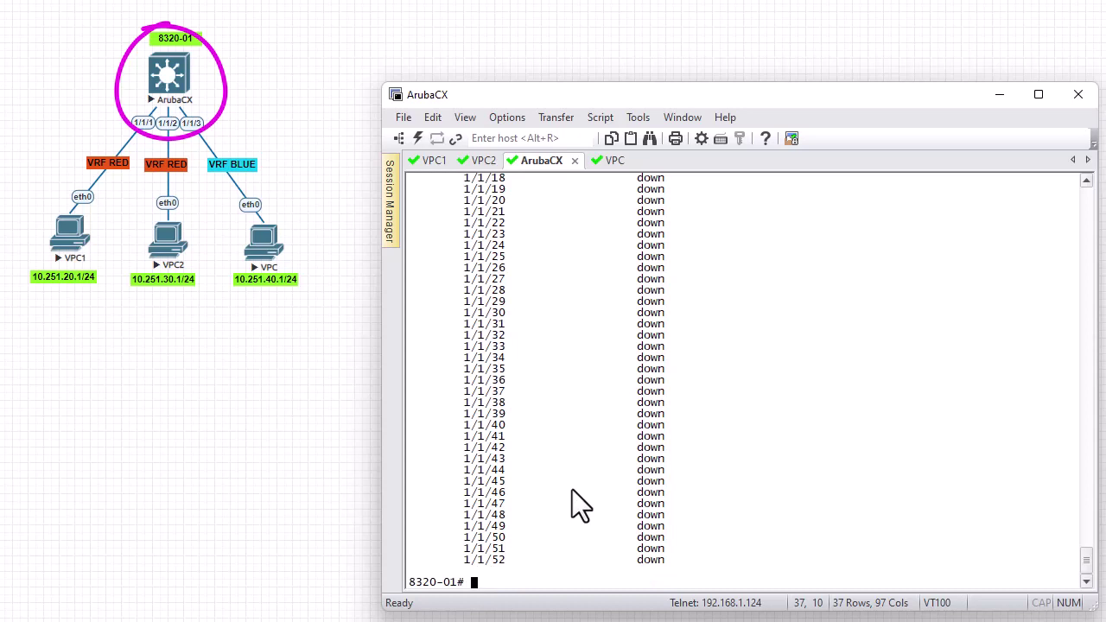
key(ctrl+l)
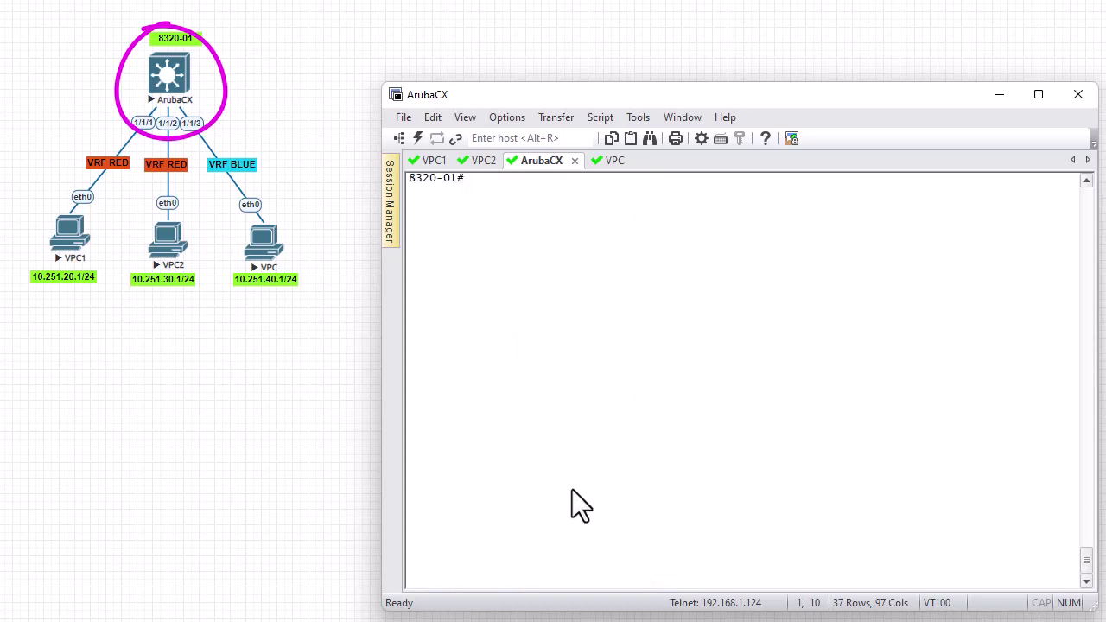
Display the full 'sh run' config showing 1/1/1–1/1/3 addresses, then clear the screen
text(sh run)
key(Return)
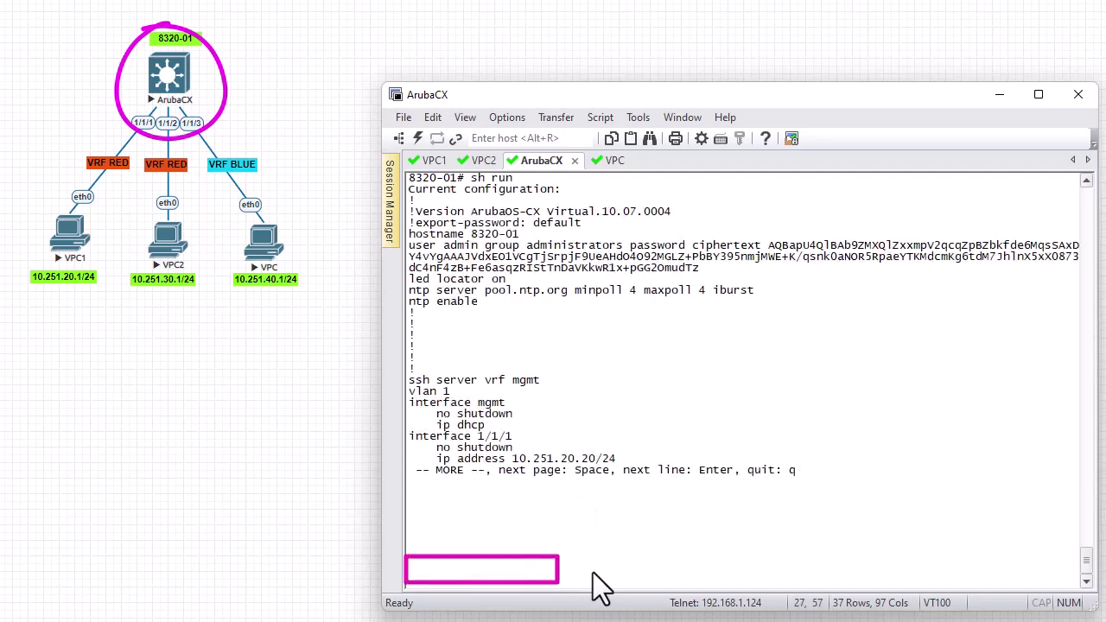
key(space)
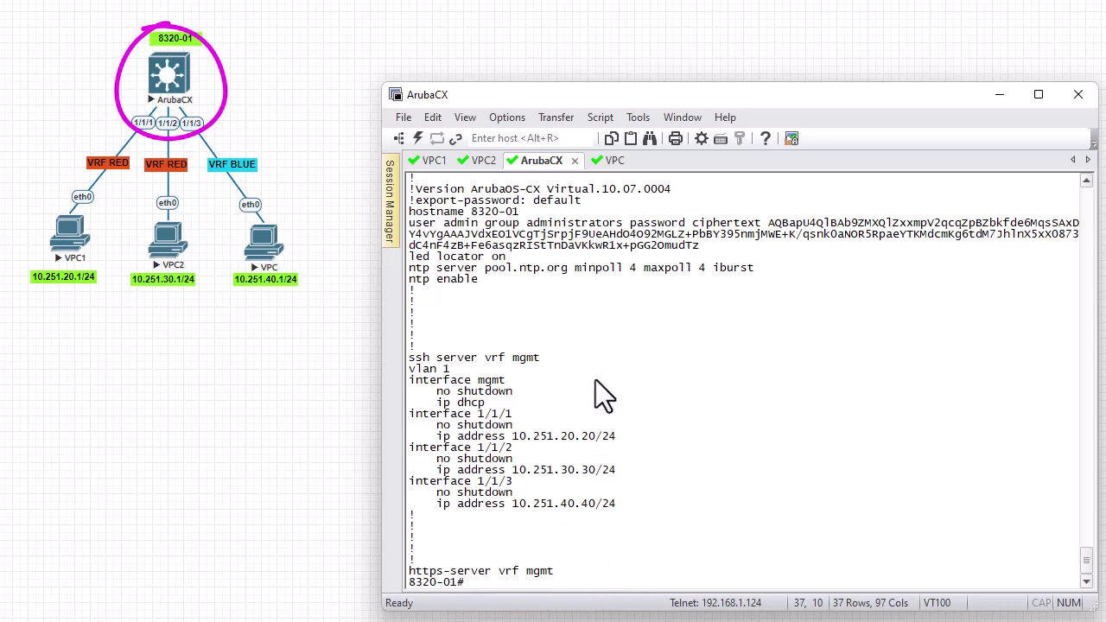
key(ctrl+l)
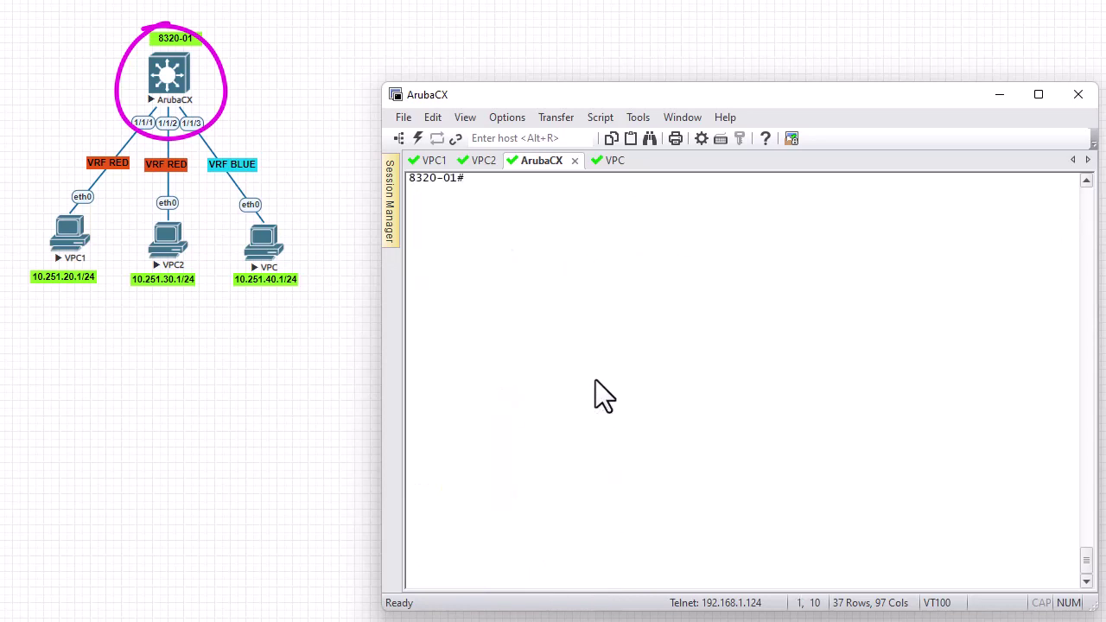
Run 'sh ip route', highlight 'VRF: default', quit the pager, then clear the screen
text(sh ip route)
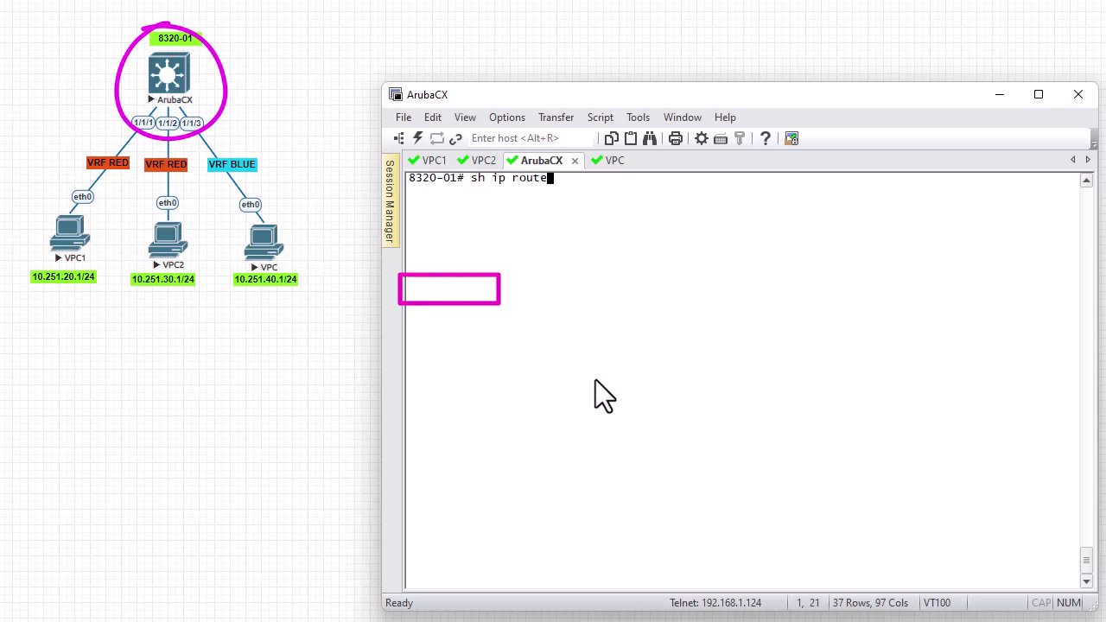
key(Return)
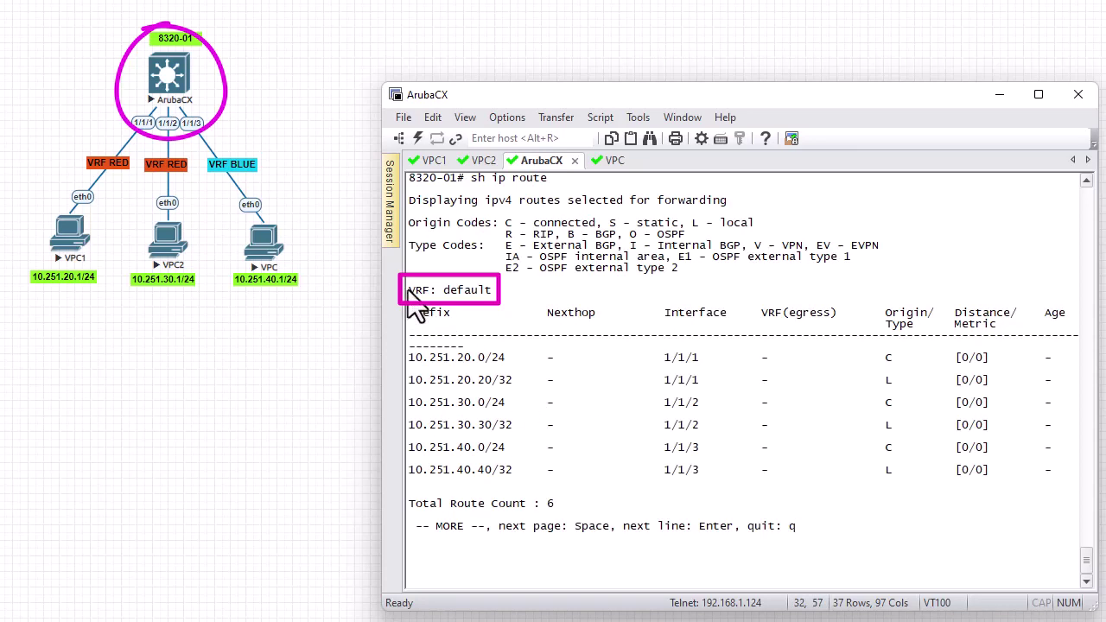
drag(408, 291, 512, 293)
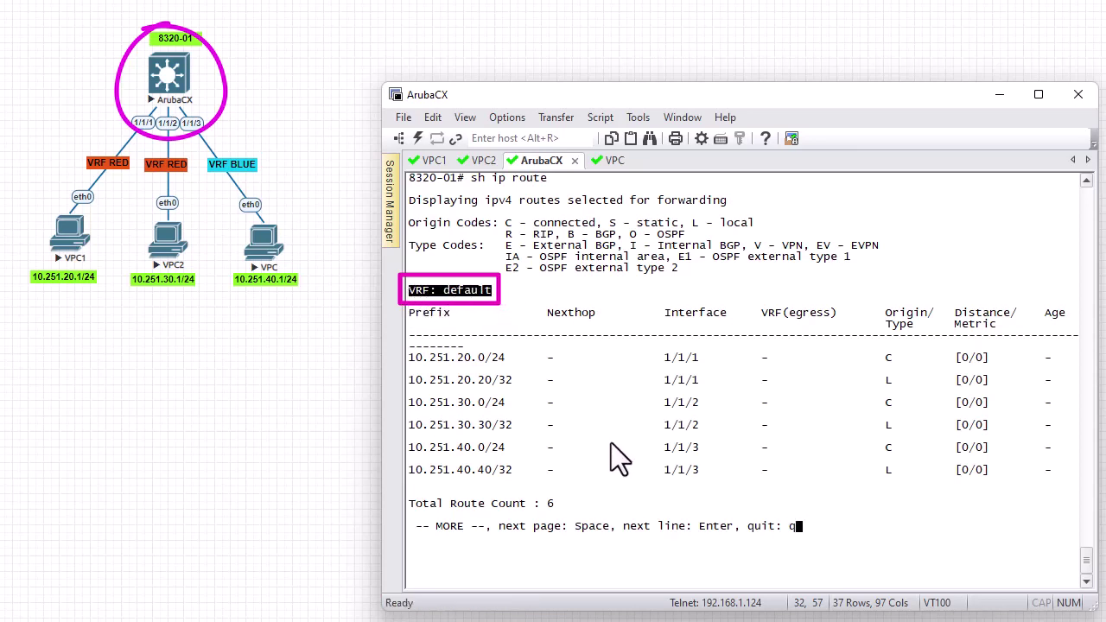
key(q)
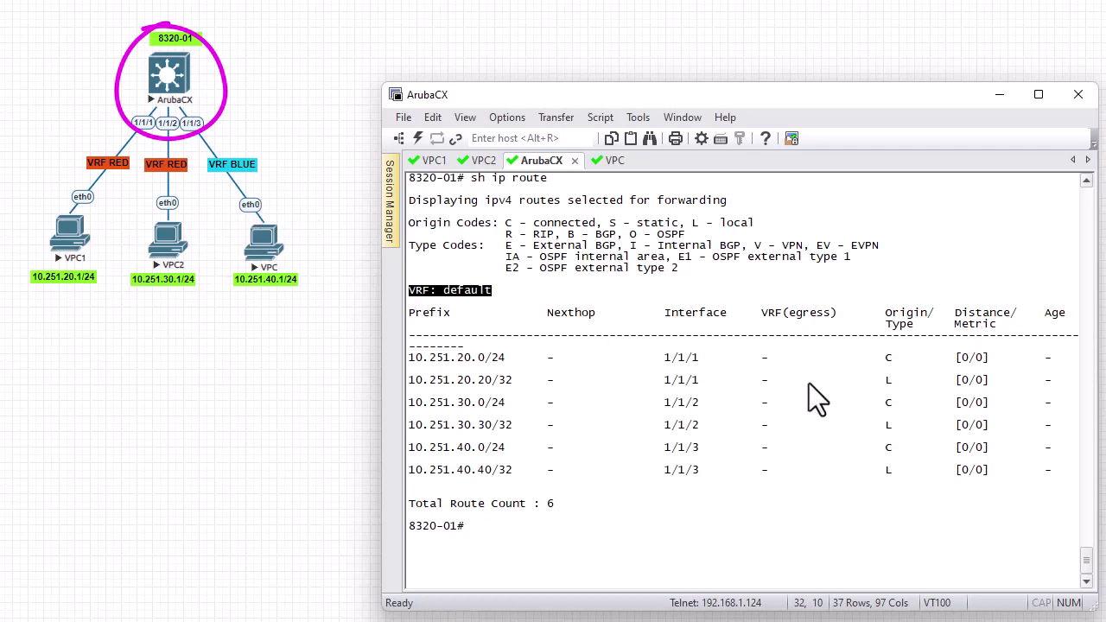
key(ctrl+l)
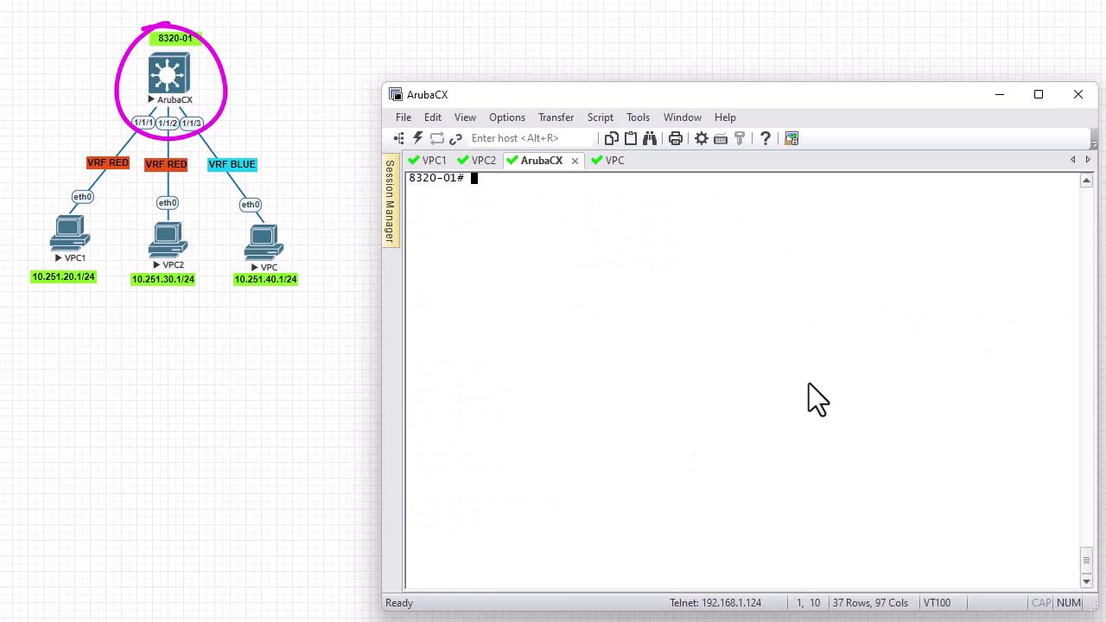
Enter configuration mode and create VRF RED
text(conf)
key(Return)
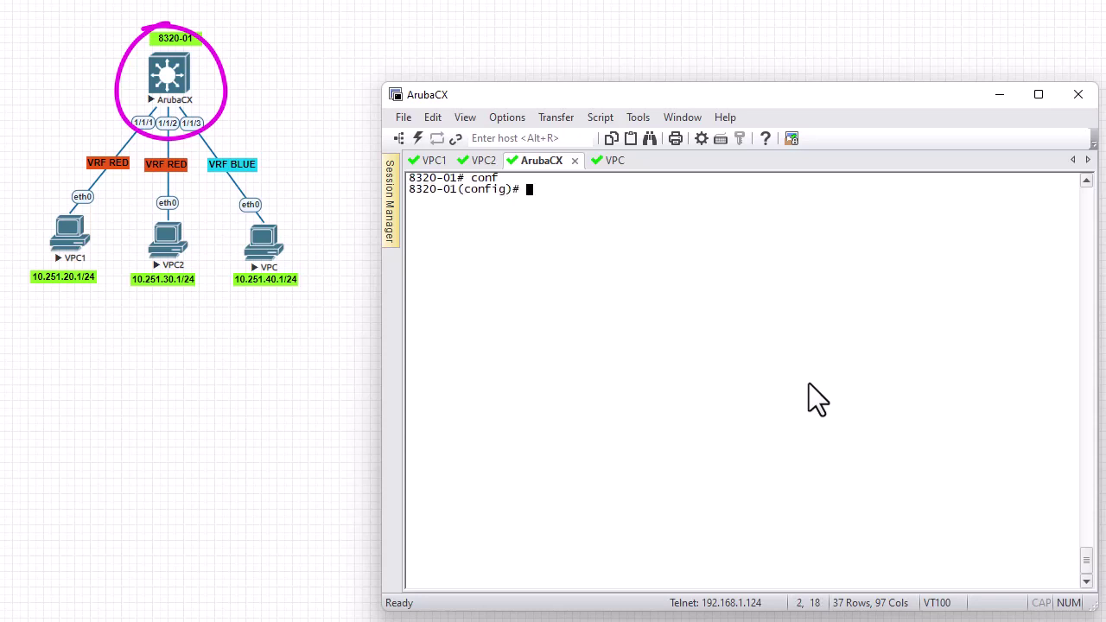
text(vrf)
text(RED)
key(Return)
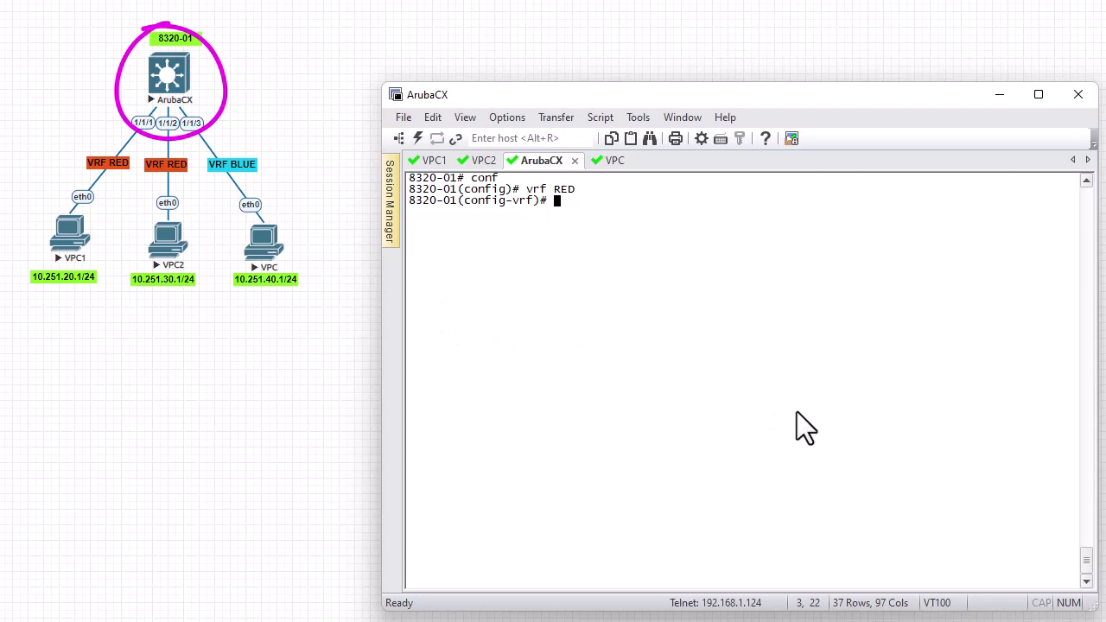
Attach interfaces 1/1/1 and 1/1/2 to VRF RED and exit to global config
text(int 1/1/1)
key(Return)
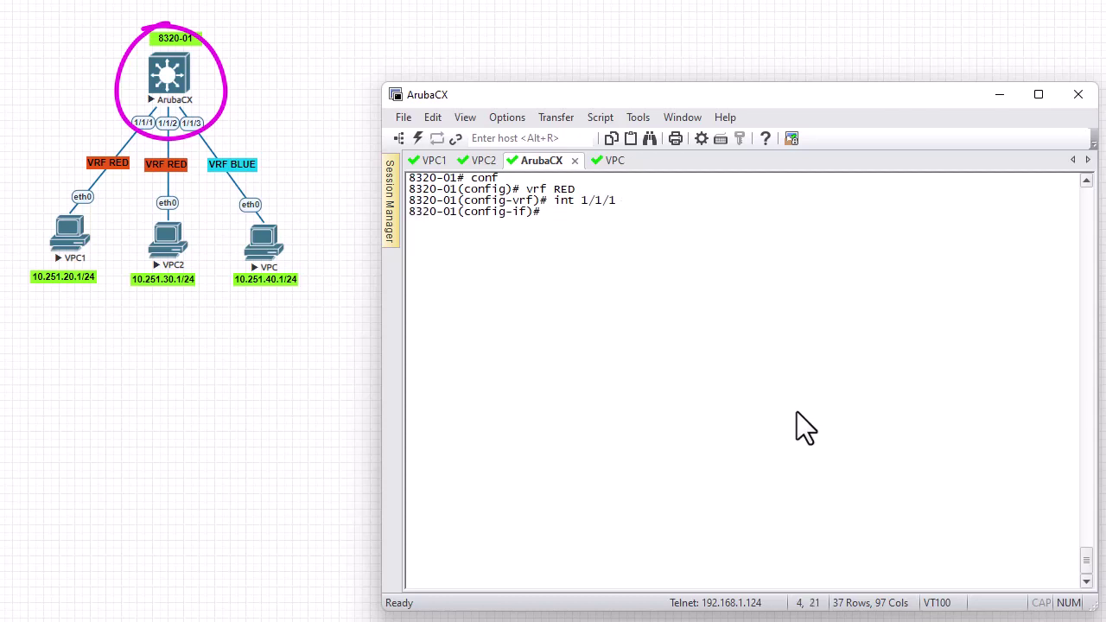
text(vrf attach RED)
key(Return)
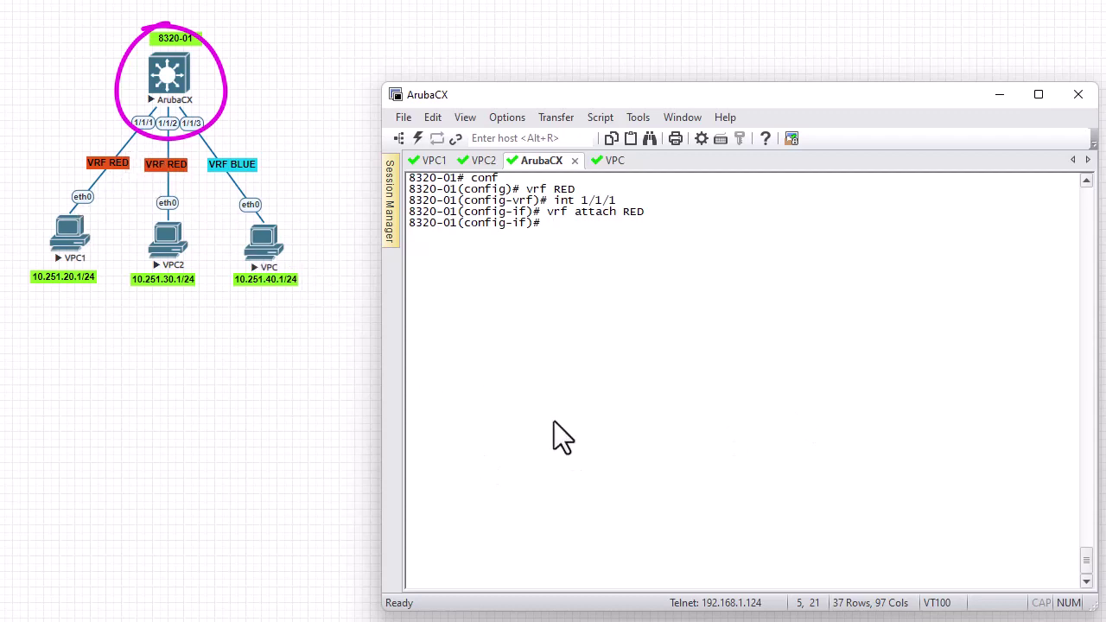
text(int 1/1/2)
key(Return)
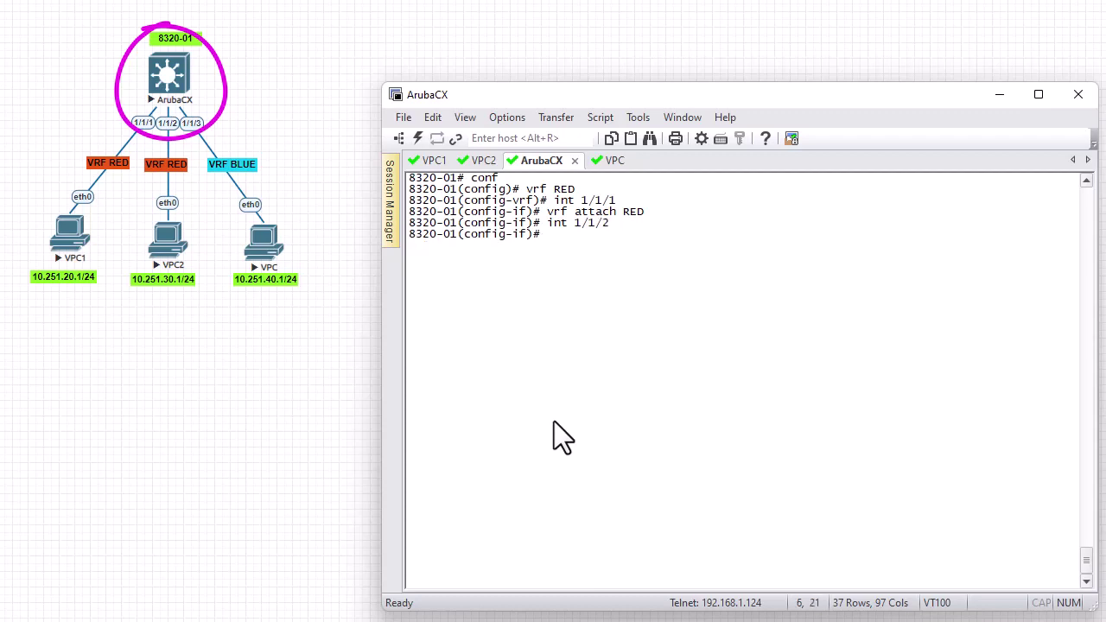
text(vrf attach RED)
key(Return)
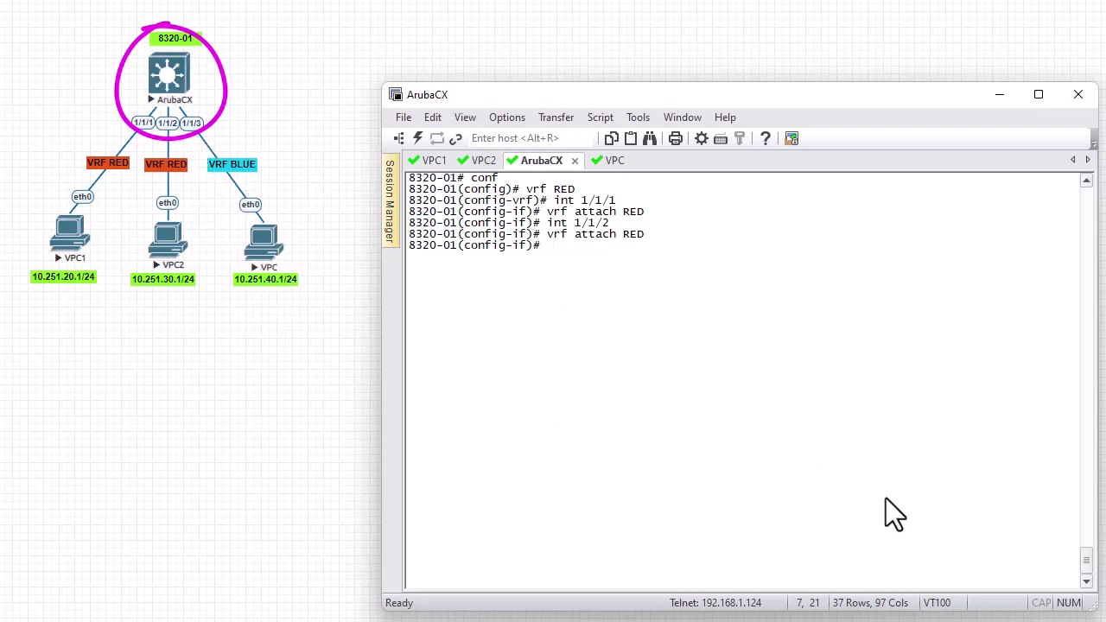
text(xit)
key(Return)
text(vrf )
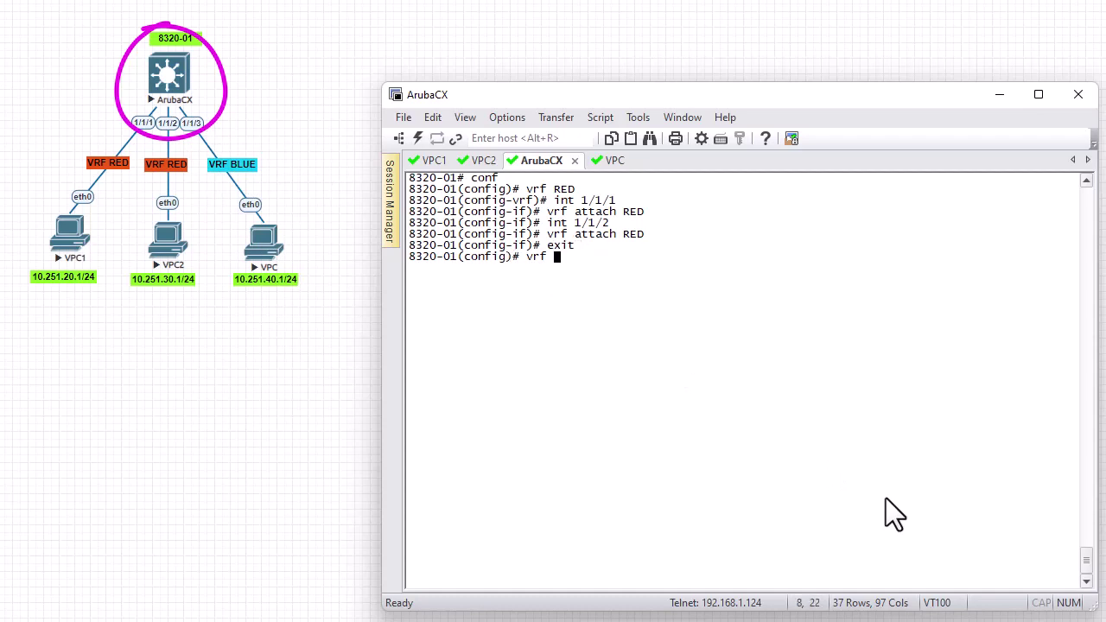
text(BLUE)
Create VRF BLUE, attach interface 1/1/3 to it, and end configuration mode
key(Return)
text(int )
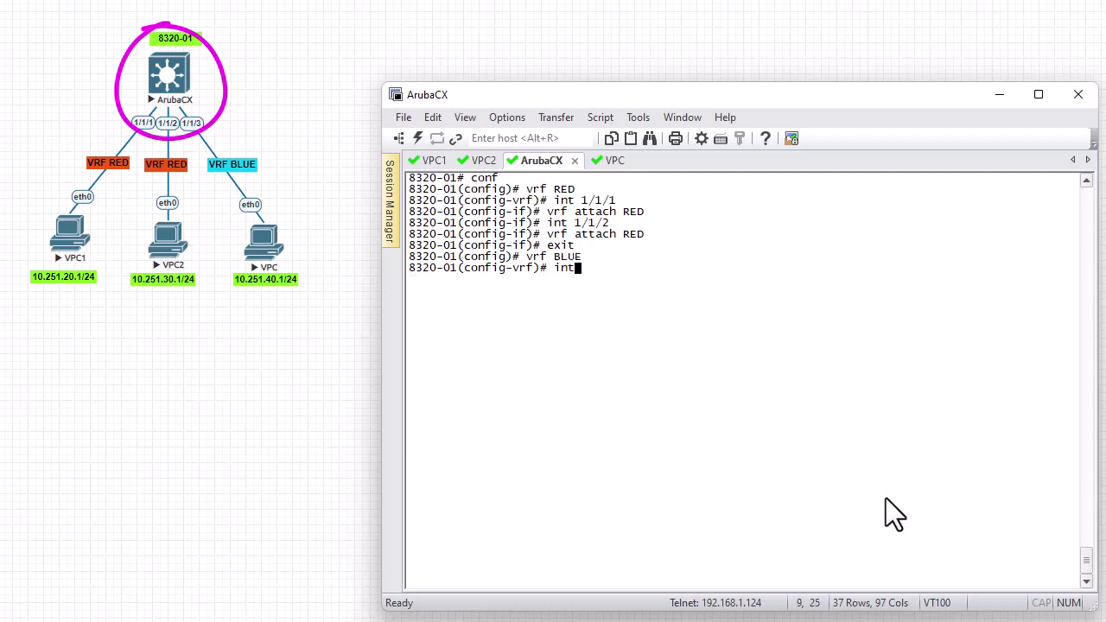
text(1/1/1)
key(BackSpace)
text(3)
key(Return)
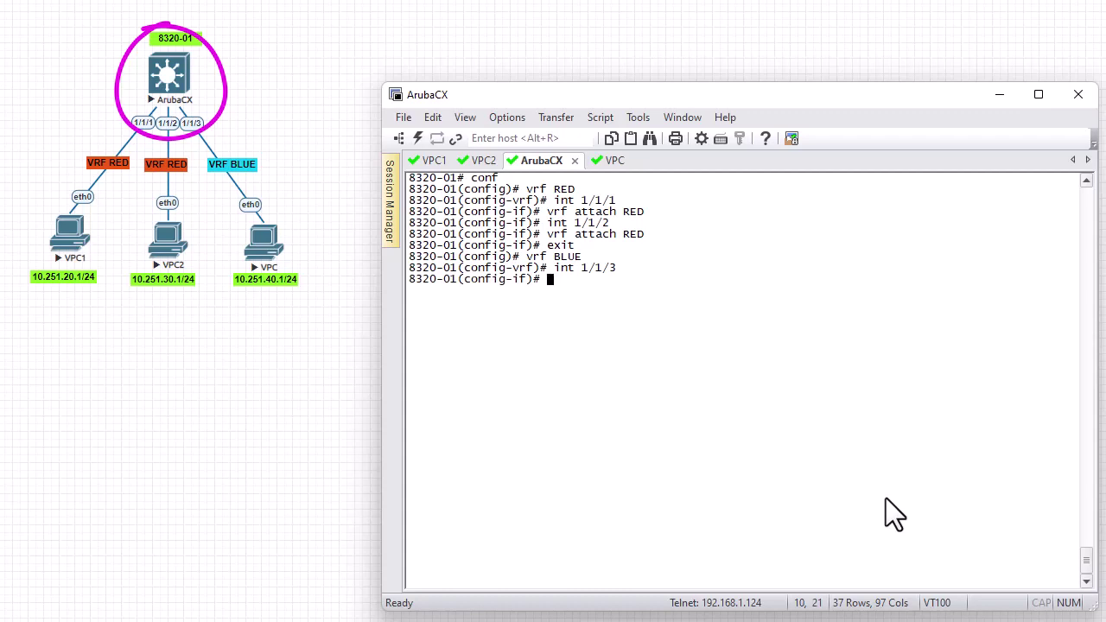
text(vrf attach BLUE)
key(Return)
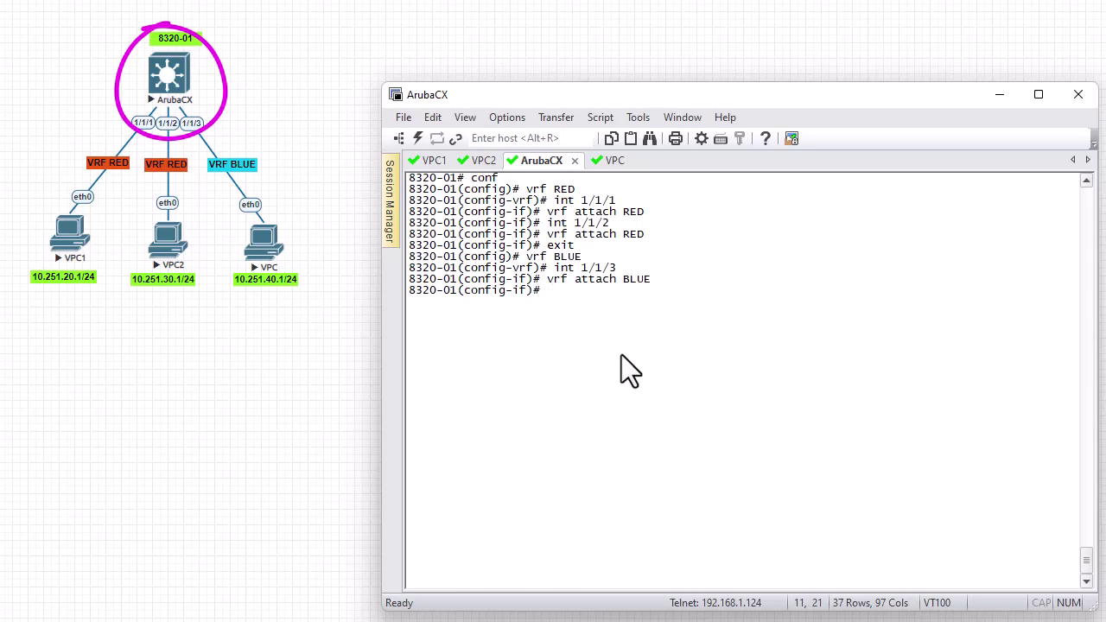
text(end)
key(Return)
Run 'sh ip int br', page and scroll through the interface list, then clear the screen
text(sh ip int)
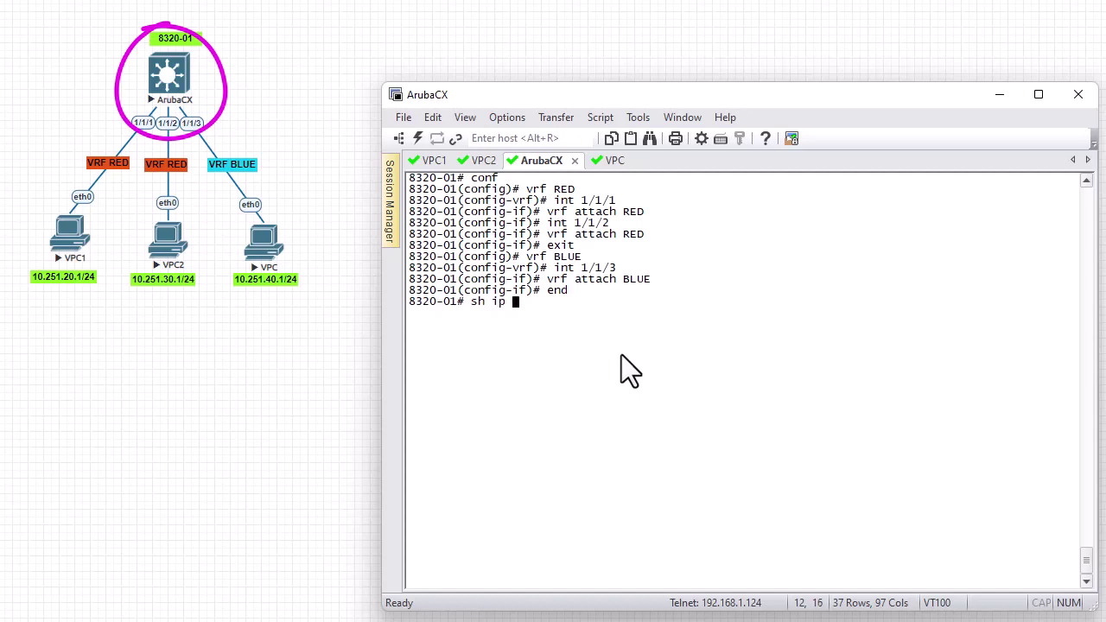
text( br)
key(Return)
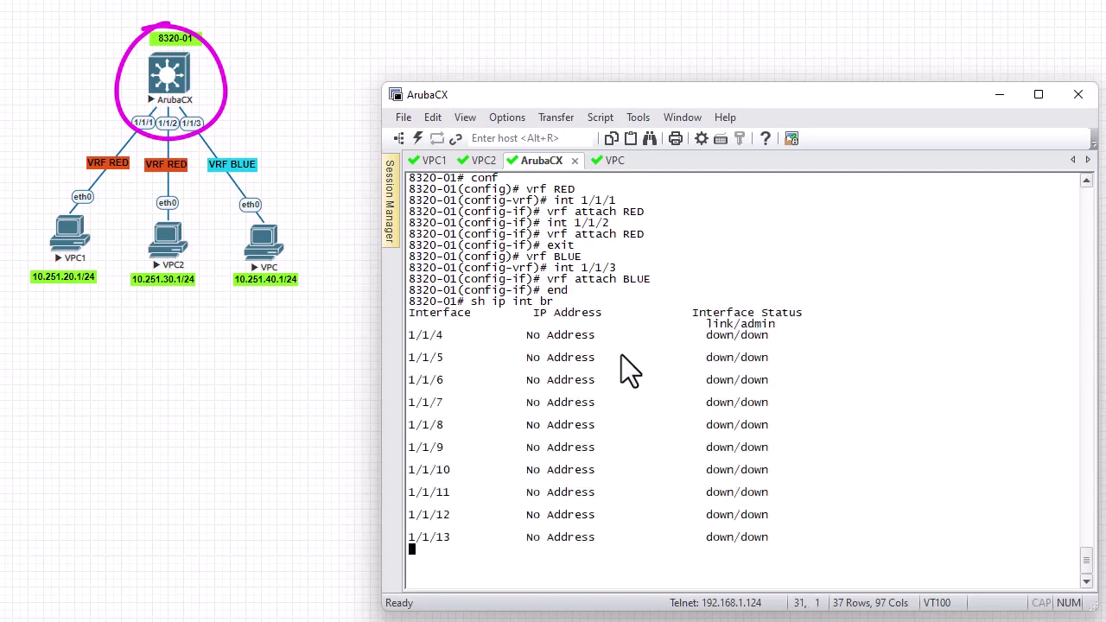
key(Return)
key(Return)
key(Return)
key(Return)
key(Return)
key(Return)
key(Return)
key(Return)
key(Return)
key(Return)
key(Return)
key(Return)
key(Return)
key(Return)
key(Return)
key(Return)
key(Return)
key(Return)
key(Return)
key(Return)
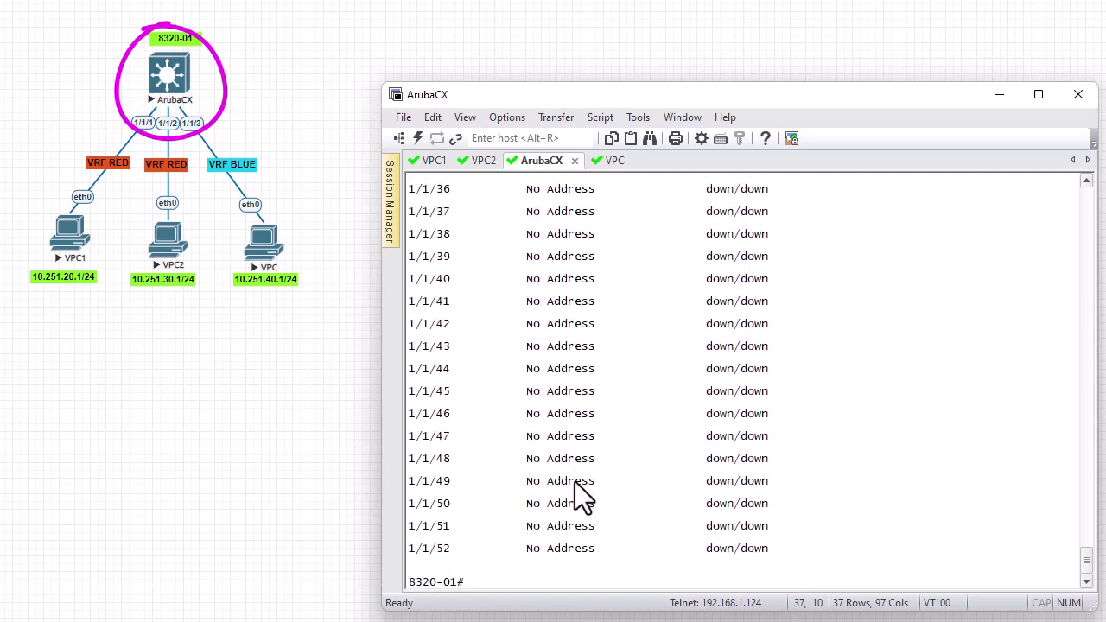
scroll(642, 536, up, 2)
scroll(612, 531, up, 5)
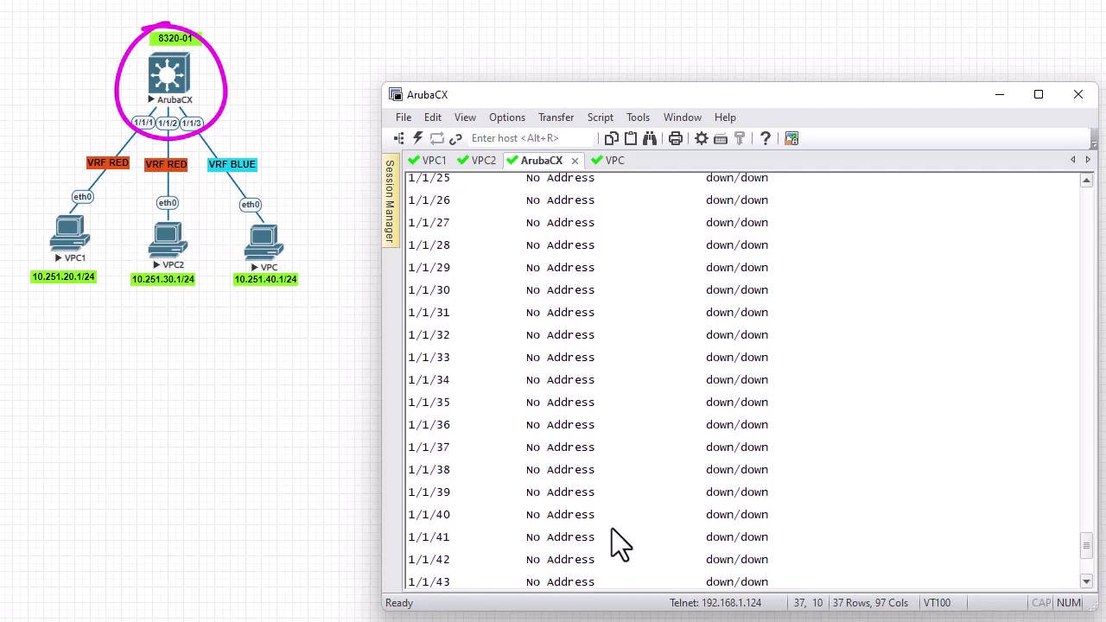
scroll(612, 528, up, 7)
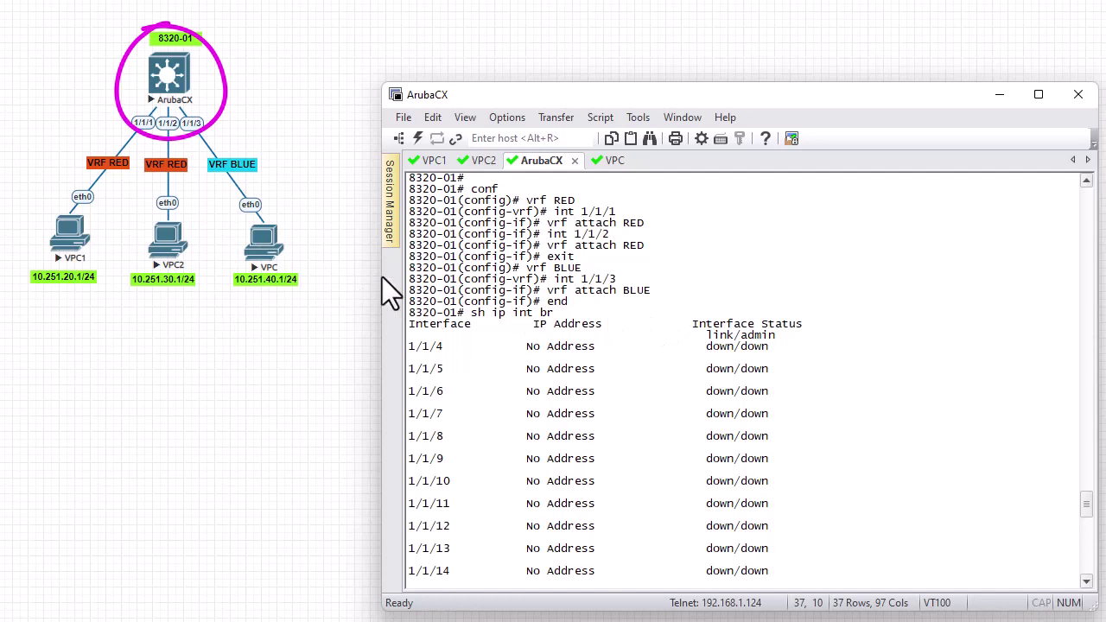
scroll(773, 561, down, 15)
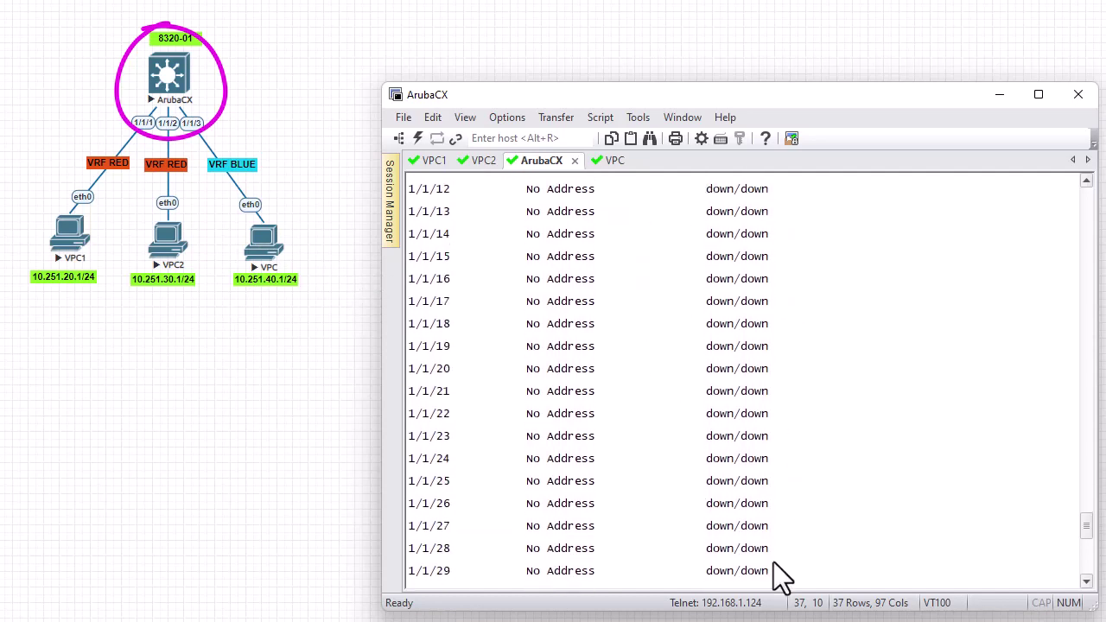
scroll(782, 578, down, 5)
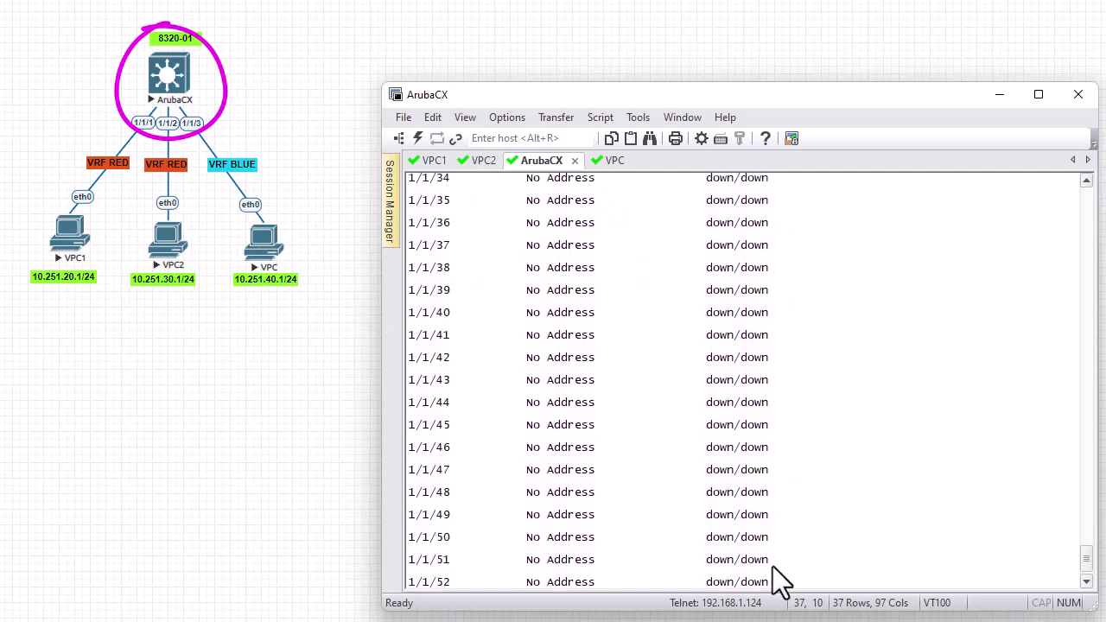
key(ctrl+l)
Enter config mode and assign 10.251.20.1/24 to interface 1/1/1
text(conf)
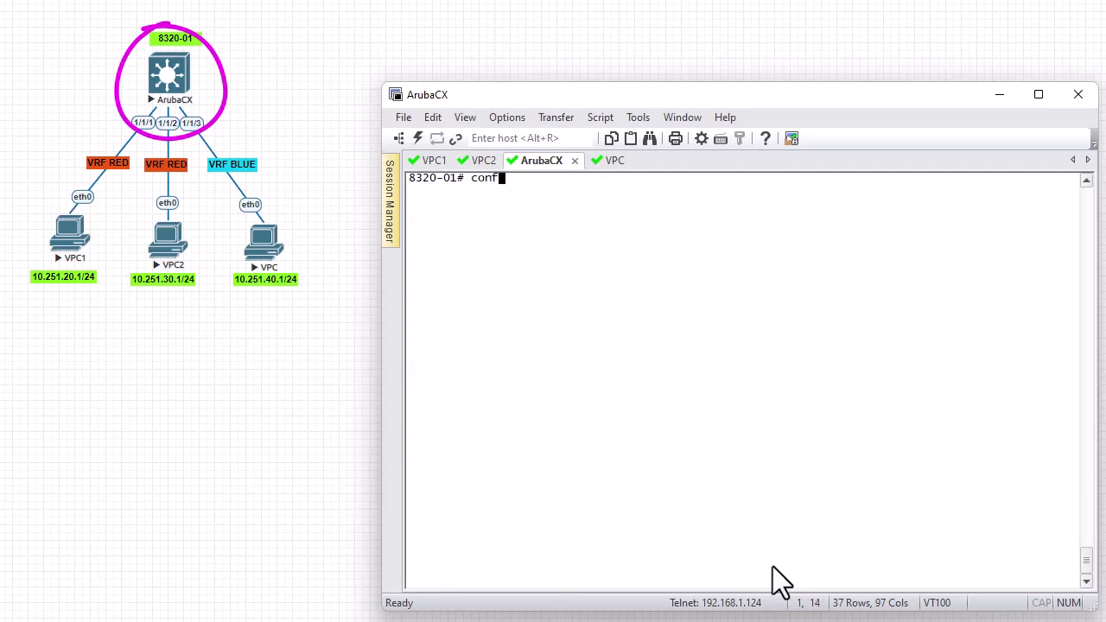
key(Return)
text(int )
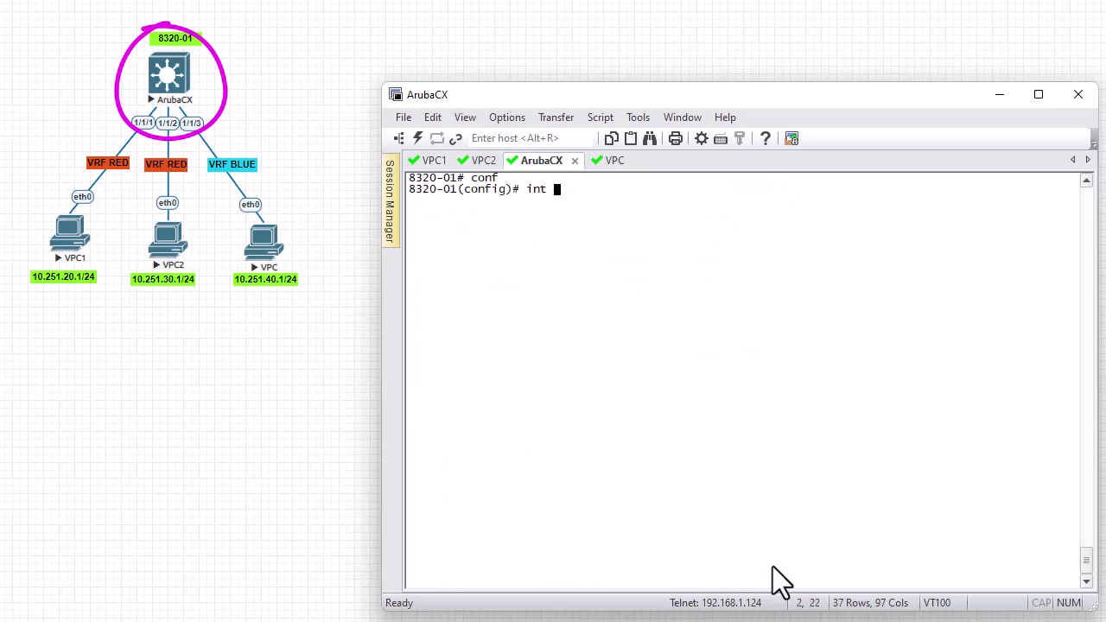
text(1/1/1)
key(Return)
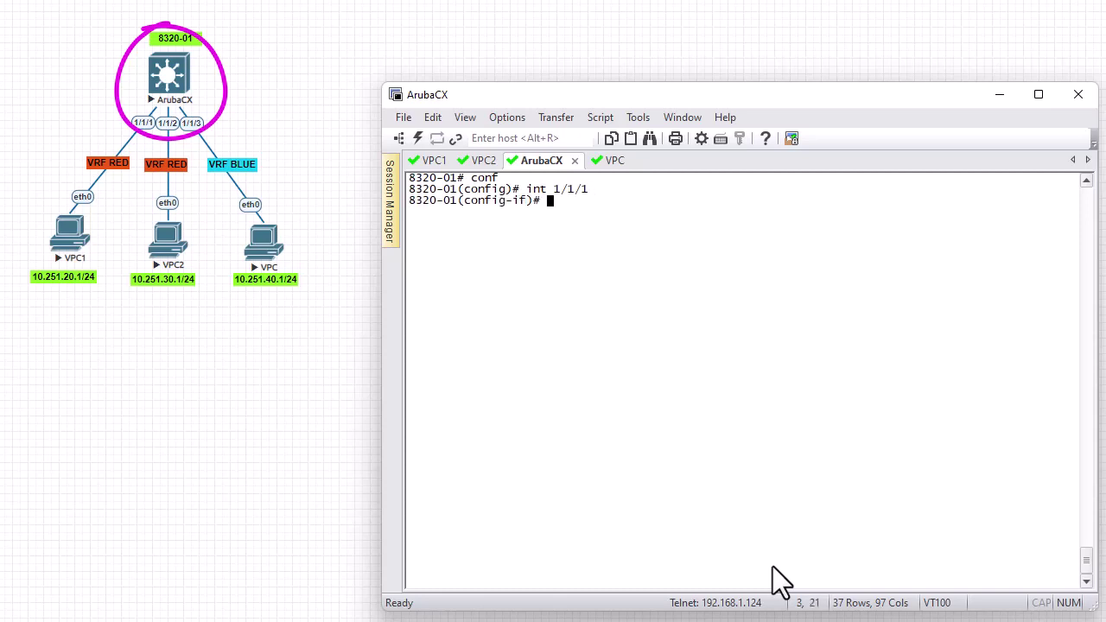
text(ip add 10.251.20.1/24)
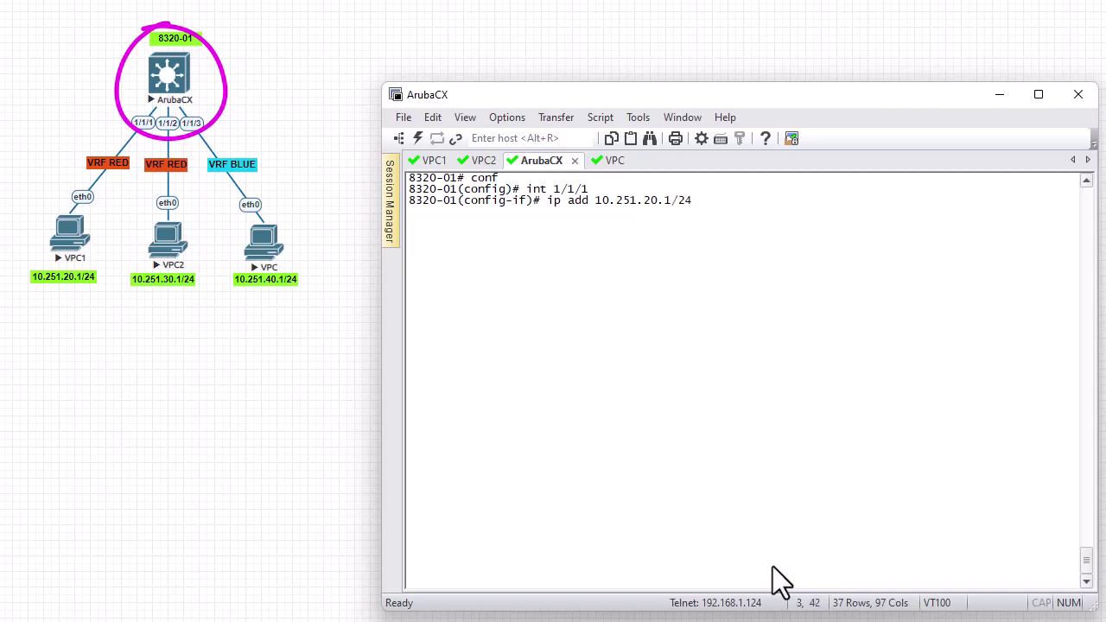
key(Return)
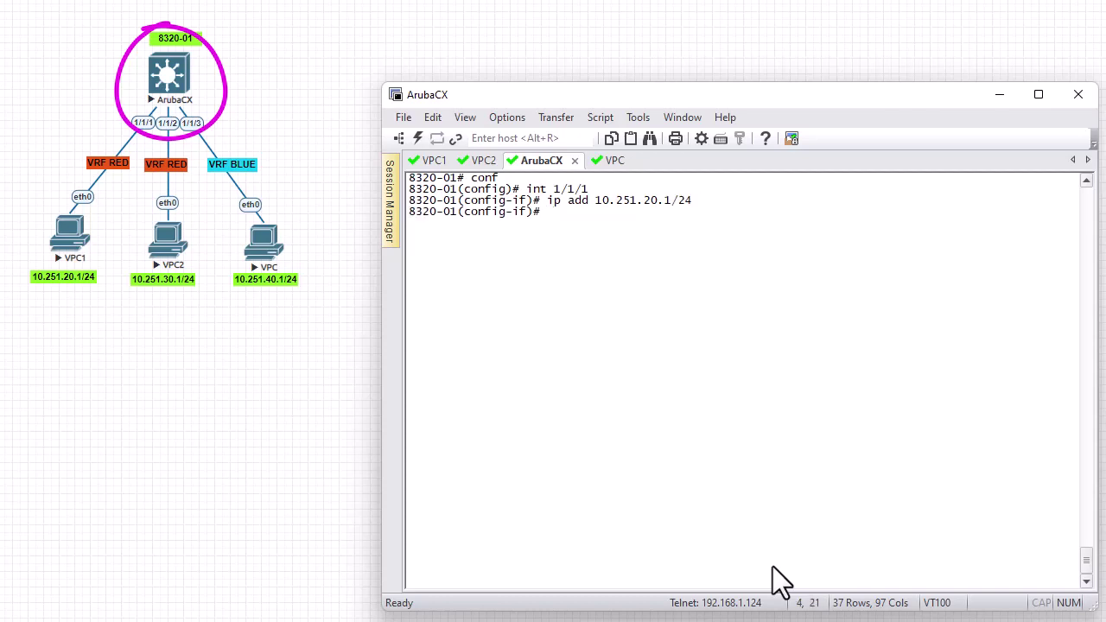
Configure interface 1/1/2 with address 10.251.30.30/24
key(Up)
key(Up)
key(BackSpace)
text(2)
key(Return)
key(Up)
key(Up)
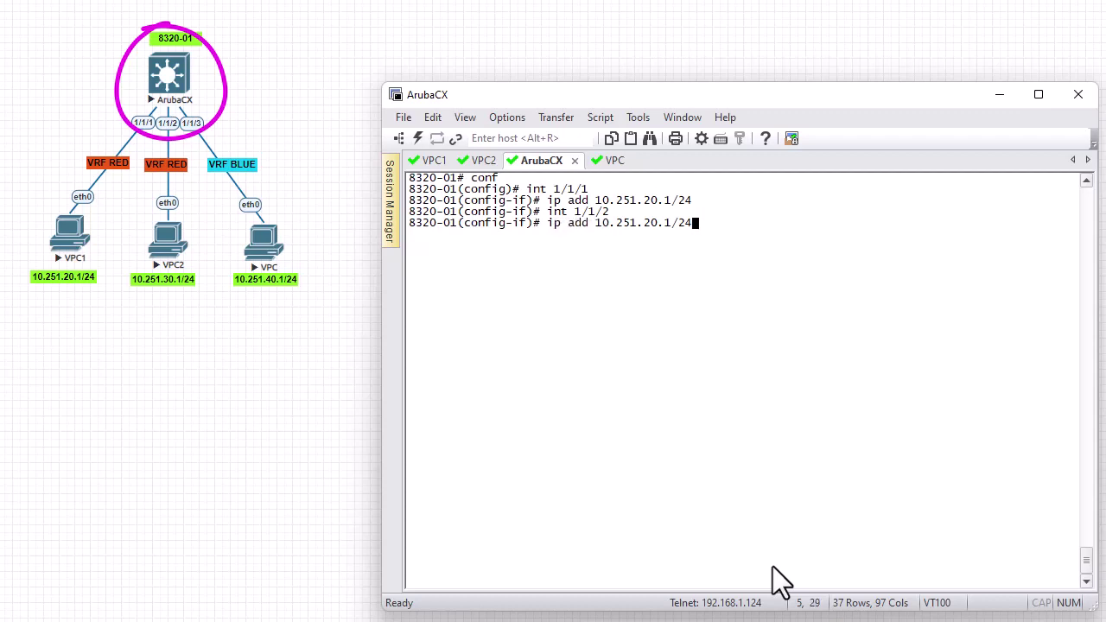
key(Left)
key(Left)
key(Left)
key(Left)
key(Left)
key(Left)
key(BackSpace)
text(3)
key(Right)
key(Right)
key(BackSpace)
text(30)
key(Return)
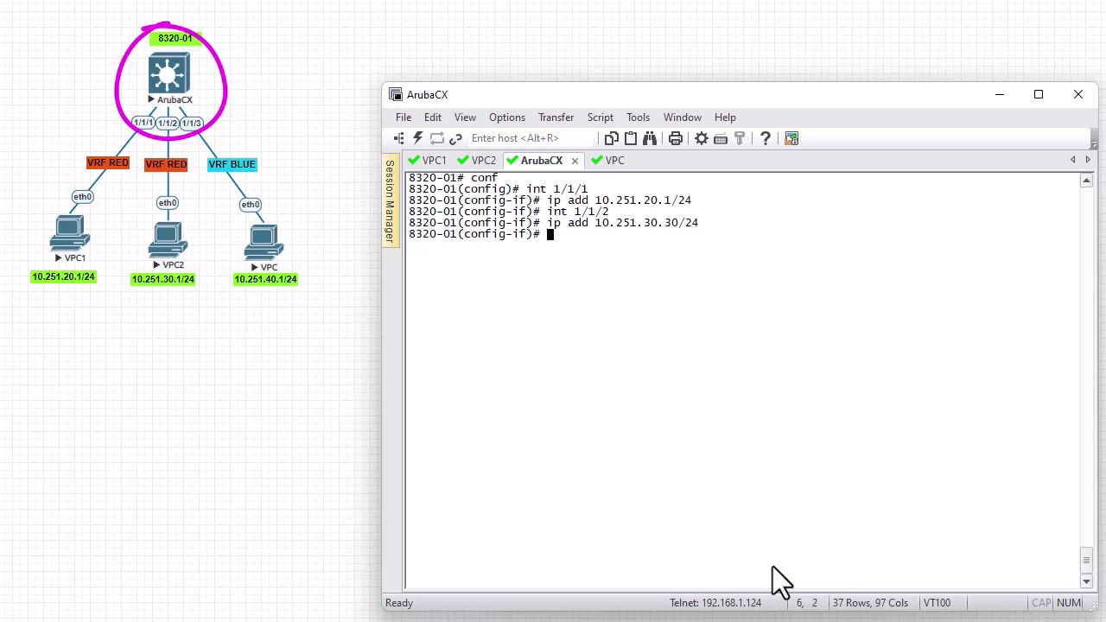
Re-enter interface 1/1/1 and correct its address to 10.251.20.20/24
text(int 1/1/2)
key(Up)
key(Up)
key(Up)
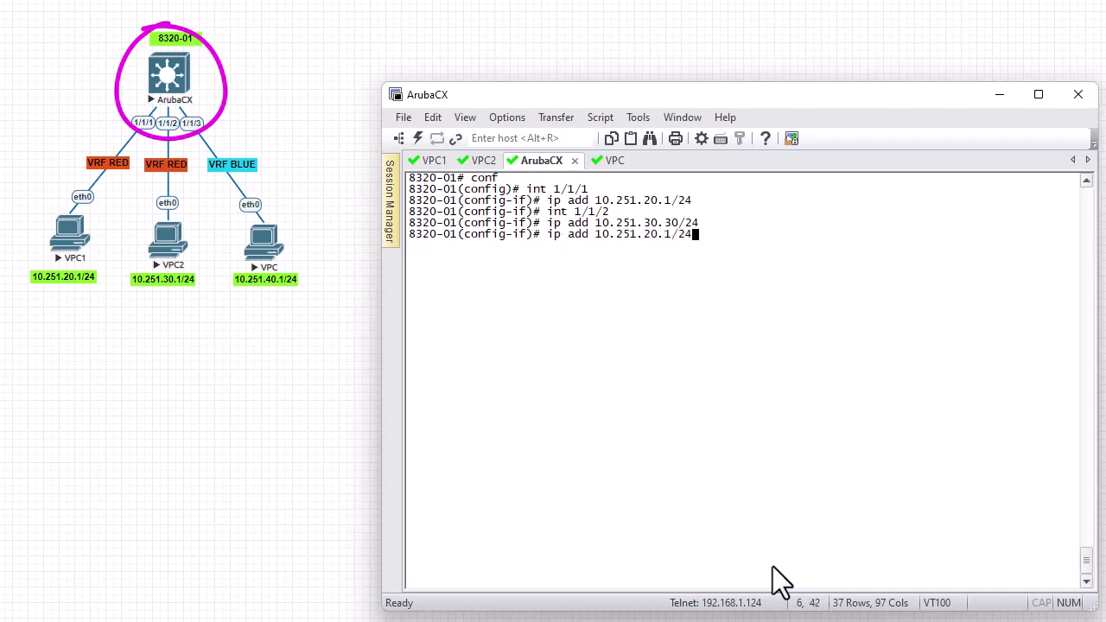
key(Up)
key(Return)
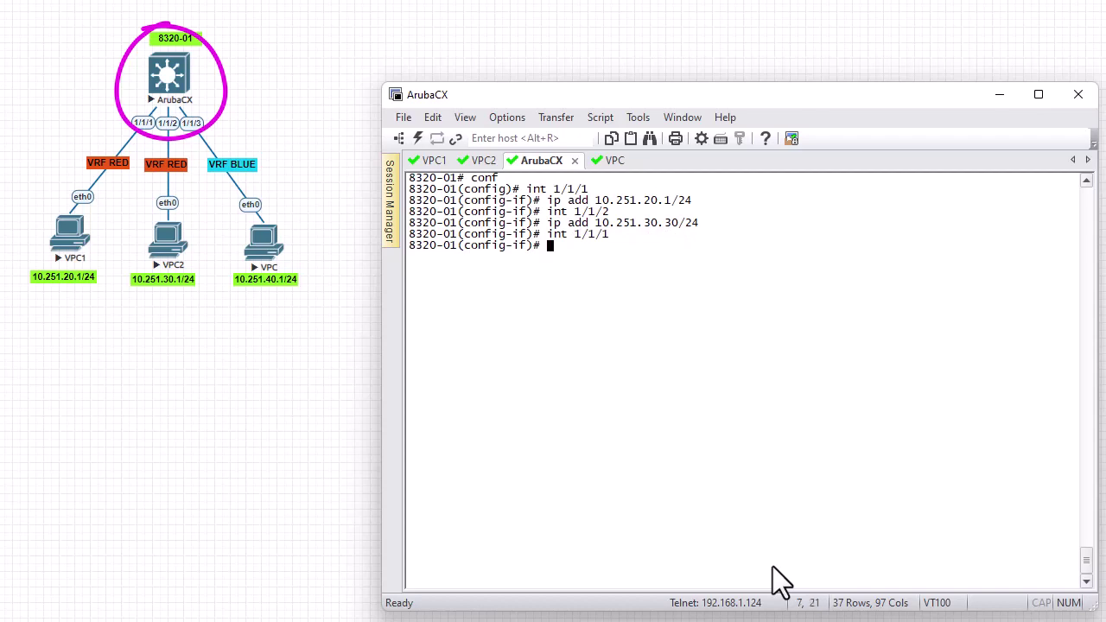
key(Up)
key(Up)
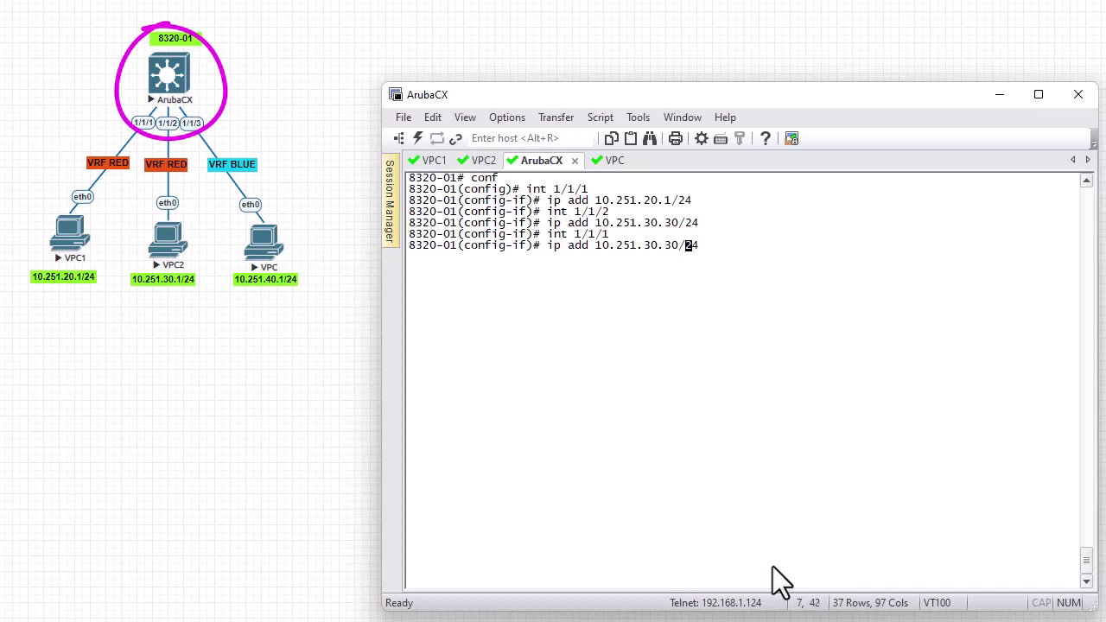
key(Left)
key(Left)
key(Left)
key(Left)
key(Left)
key(Left)
key(BackSpace)
text(2)
key(Right)
key(Right)
key(Right)
key(BackSpace)
text(2)
key(Return)
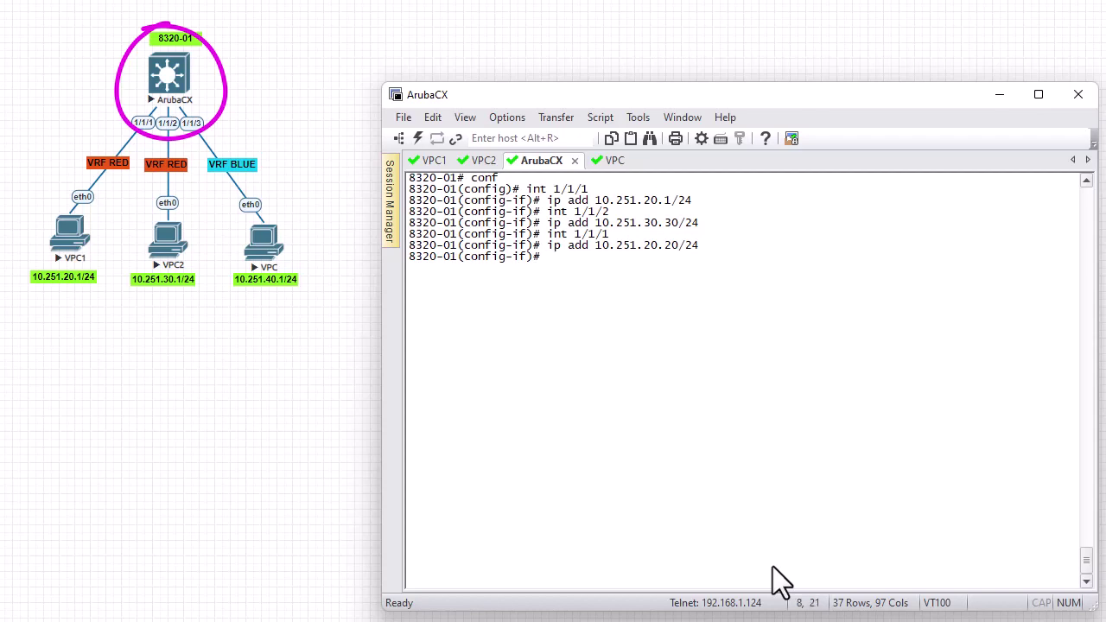
Configure interface 1/1/3 with address 10.251.40.40/24
key(Up)
key(Up)
key(BackSpace)
text(3)
key(Return)
key(Up)
key(Up)
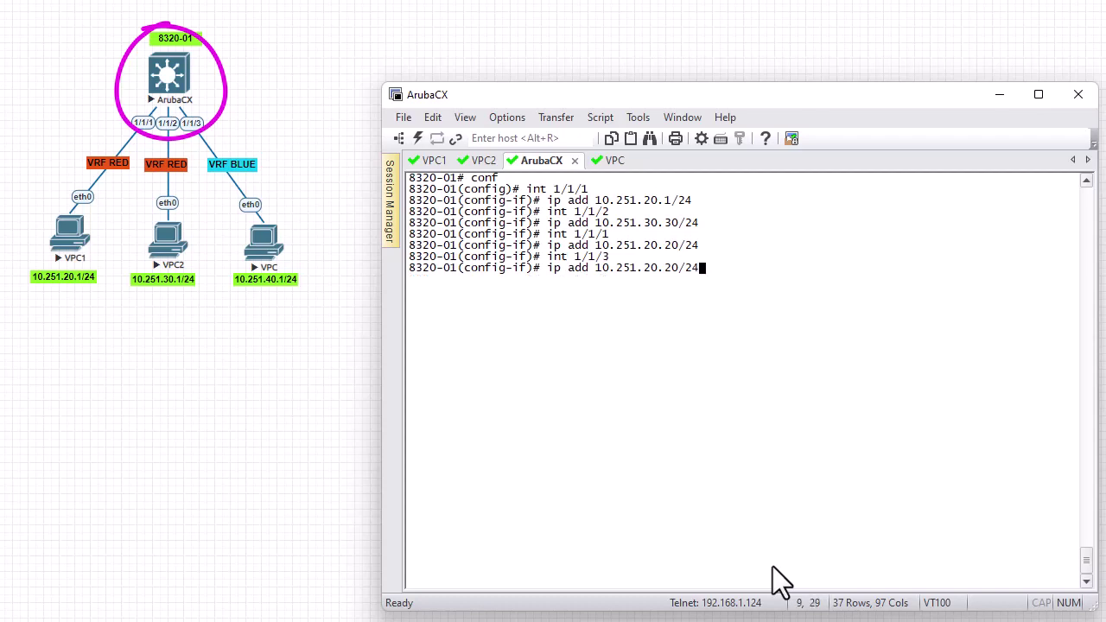
key(Left)
key(Left)
key(Left)
key(Left)
key(Left)
key(Left)
key(Left)
key(BackSpace)
text(4)
key(Right)
key(Right)
key(BackSpace)
text(4)
key(Return)
Leave configuration mode with 'end'
text(d)
key(Return)
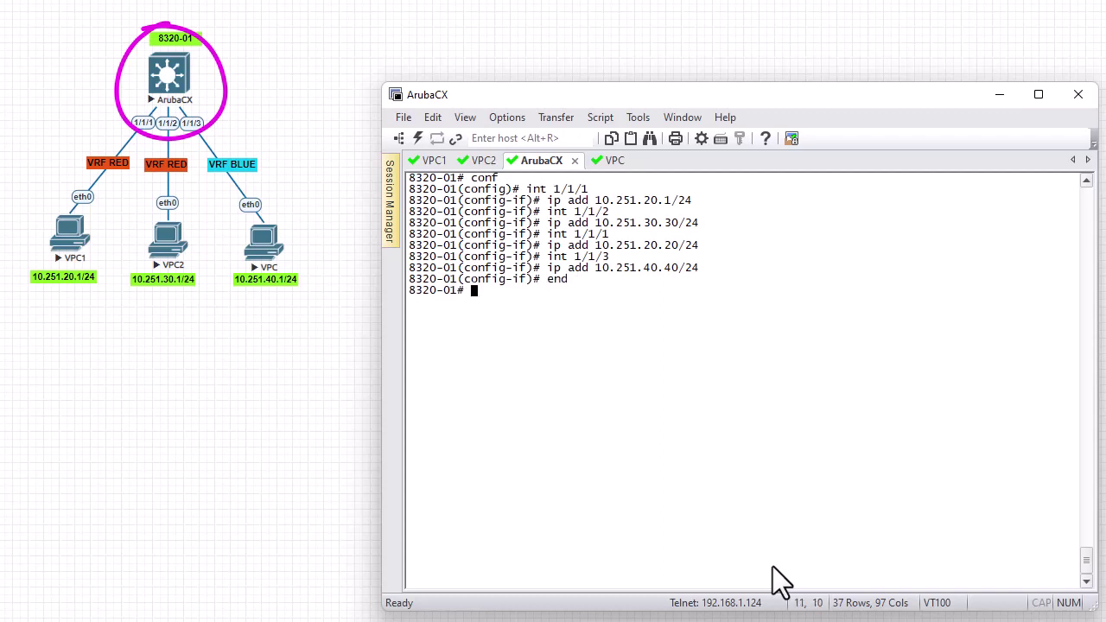
text(sh ip int br)
Run 'sh ip int br' and page through the interface list
key(Return)
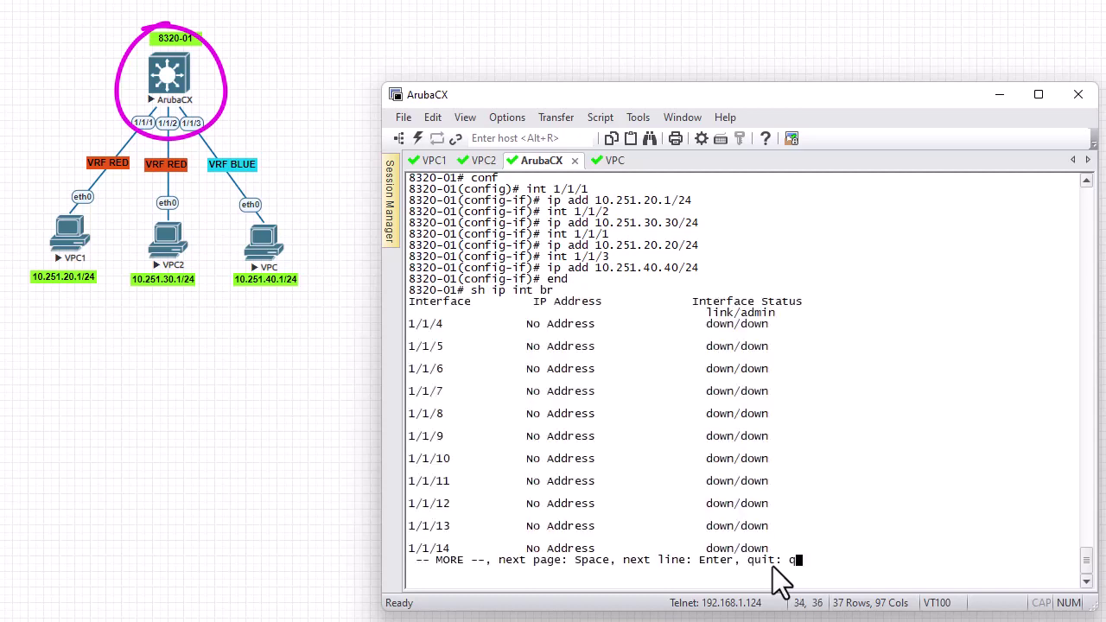
key(space)
key(space)
key(space)
key(space)
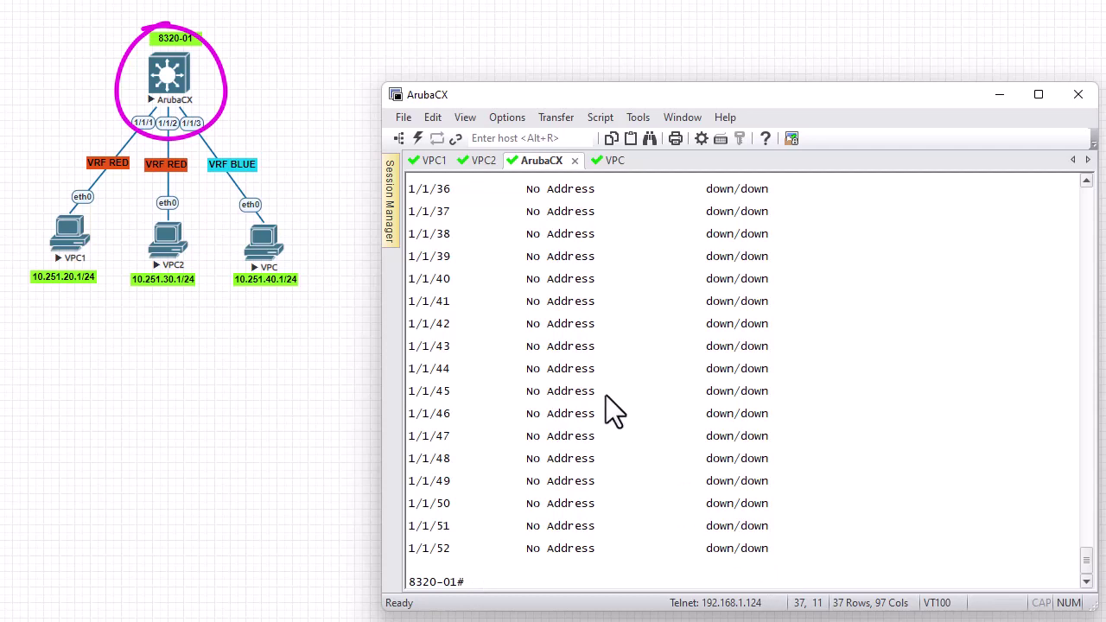
scroll(555, 360, up, 1)
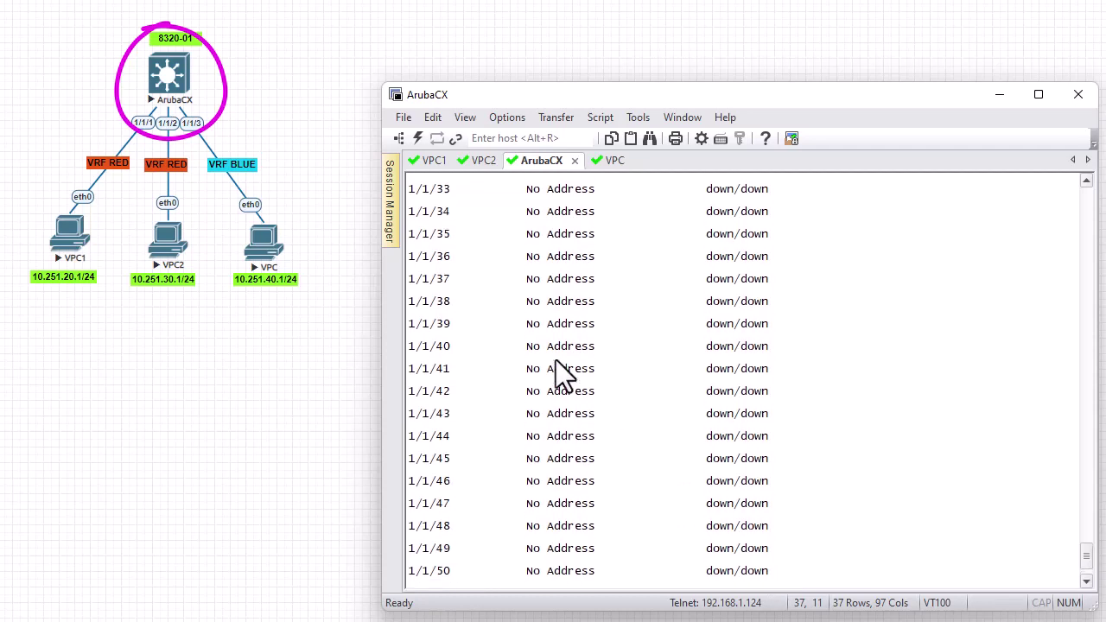
scroll(556, 359, down, 1)
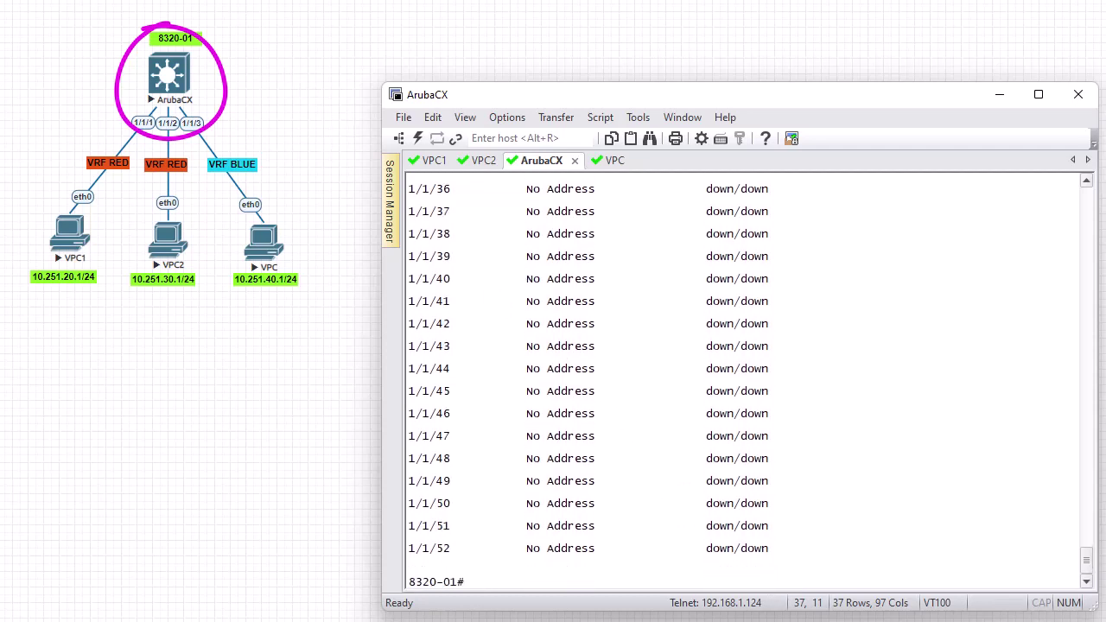
Check 'sh ip int br' options, then run 'sh ip int br all-vrfs' and quit the pager
text(sh ip int br ?)
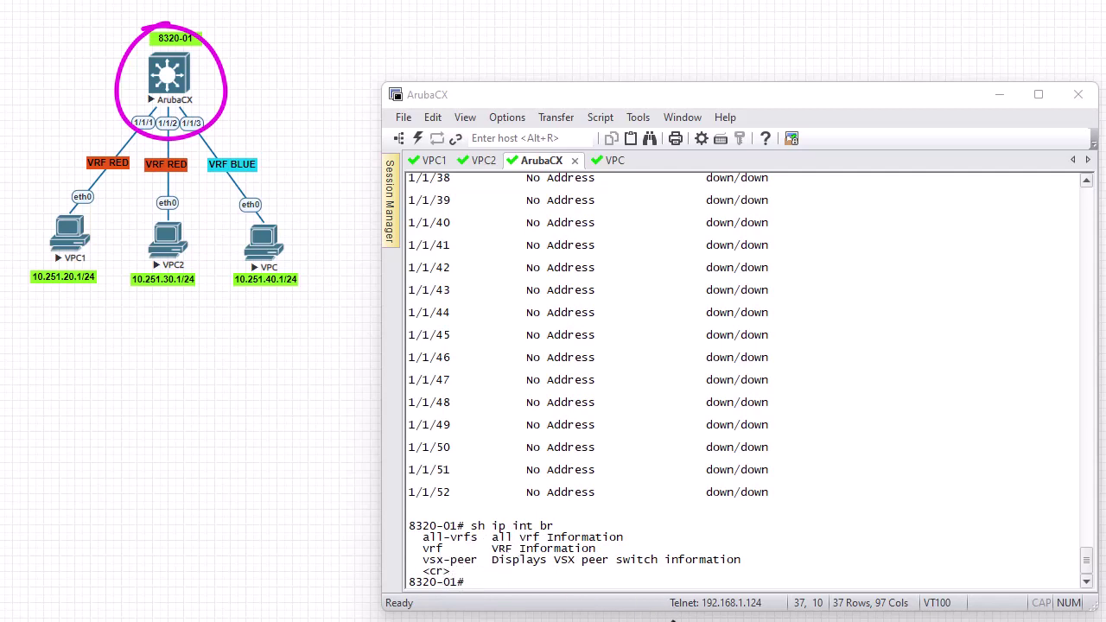
click(677, 596)
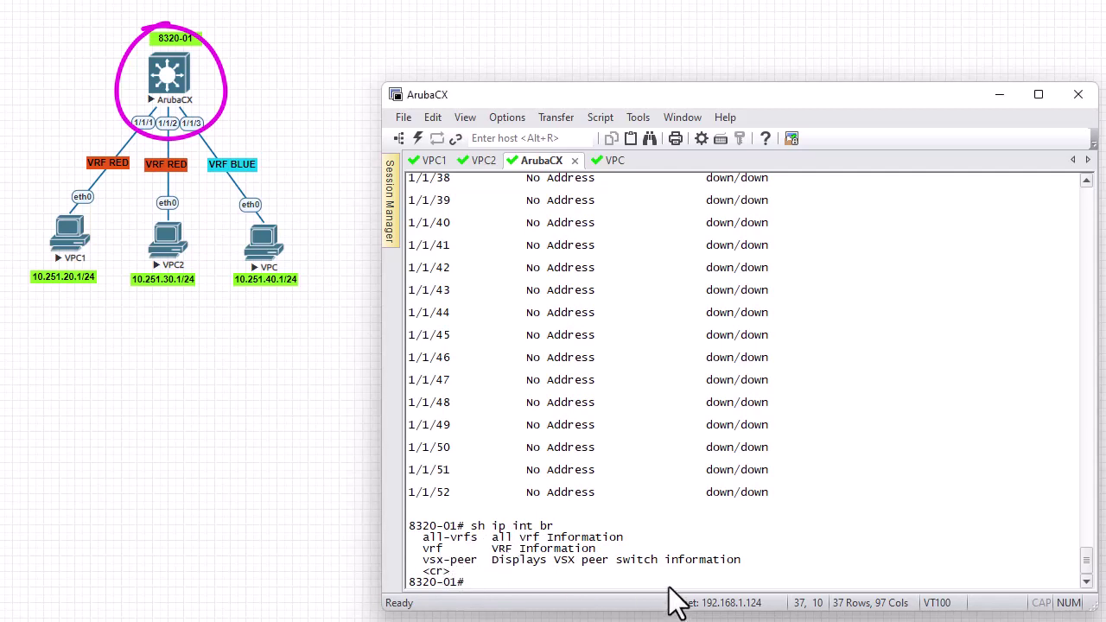
text(end)
key(Up)
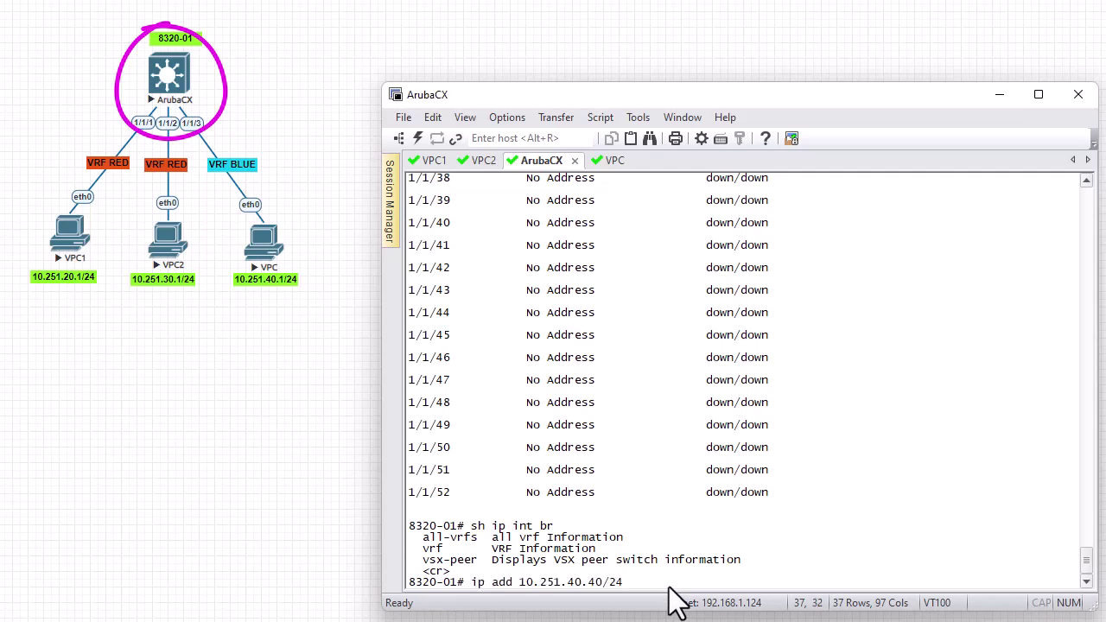
key(BackSpace)
key(BackSpace)
key(BackSpace)
key(BackSpace)
key(BackSpace)
key(BackSpace)
key(BackSpace)
key(BackSpace)
key(BackSpace)
key(BackSpace)
key(BackSpace)
key(BackSpace)
key(BackSpace)
key(BackSpace)
key(BackSpace)
key(BackSpace)
key(BackSpace)
key(BackSpace)
key(BackSpace)
key(BackSpace)
text(s)
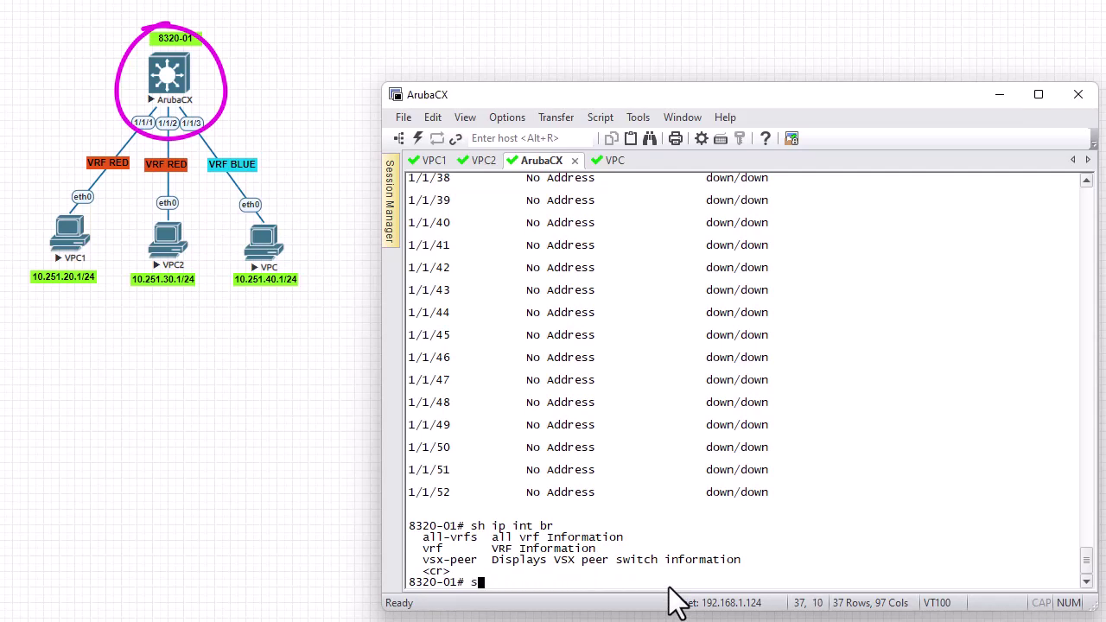
text(h ip int br all-vrfs)
key(Return)
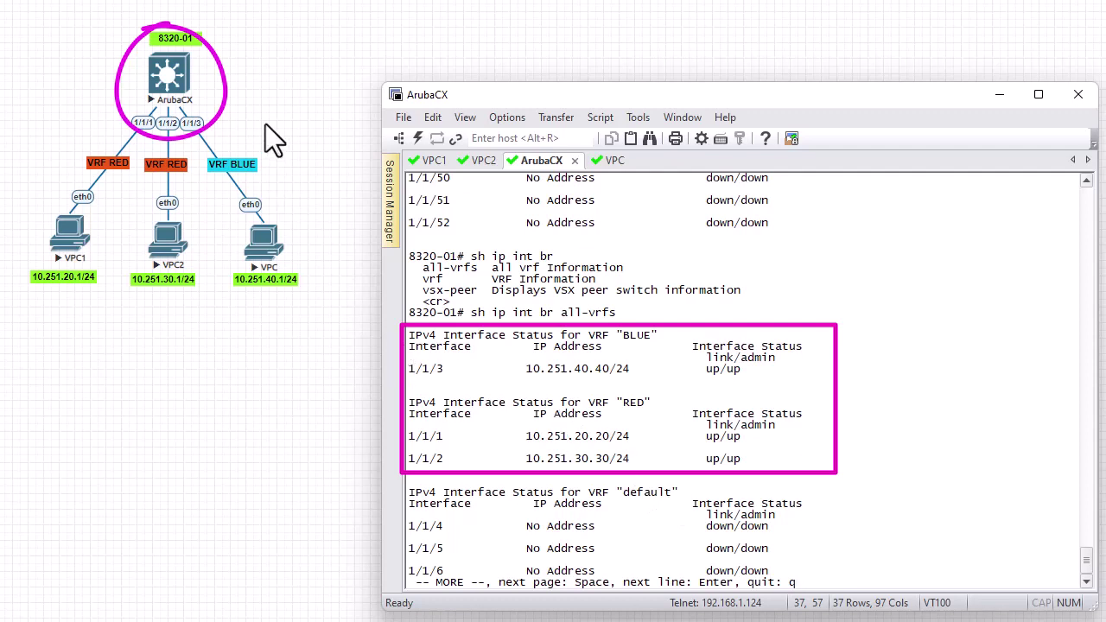
key(q)
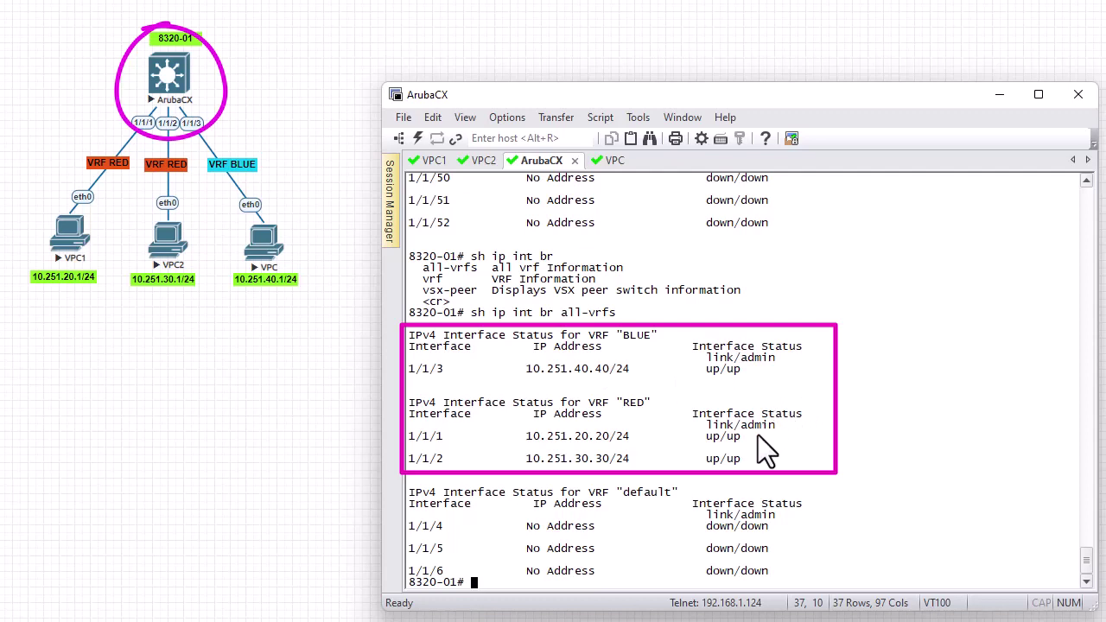
Clear the screen and show the default routing table, which has no default routes
key(ctrl+l)
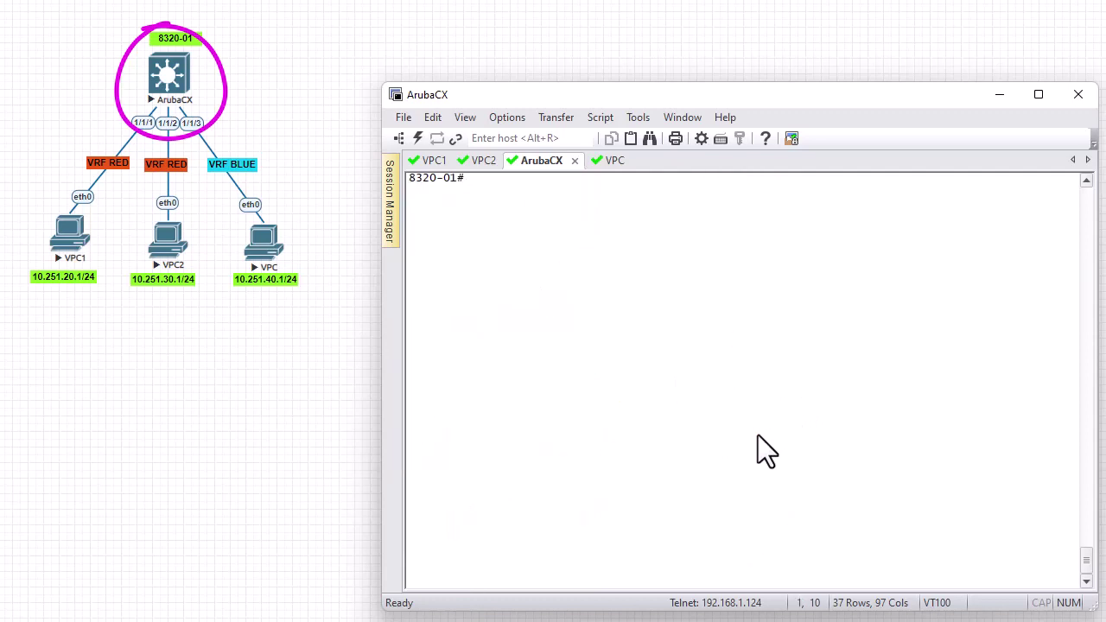
text(sh ip route)
key(Return)
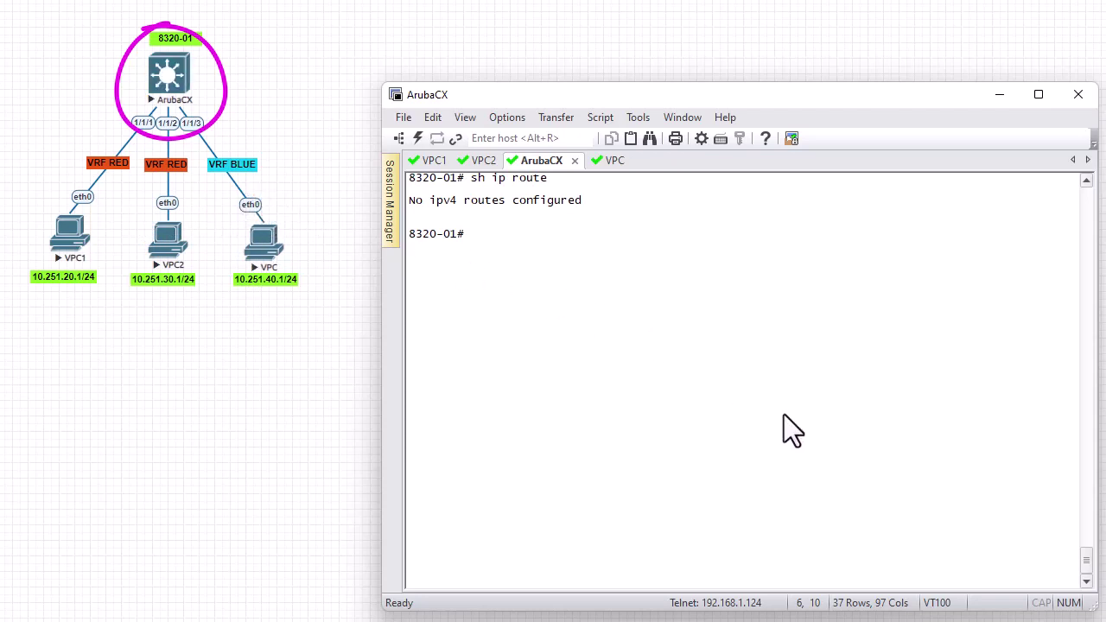
Show the VRF RED routing table with its four routes
key(Up)
text(vrf v)
key(BackSpace)
text(RED)
key(Return)
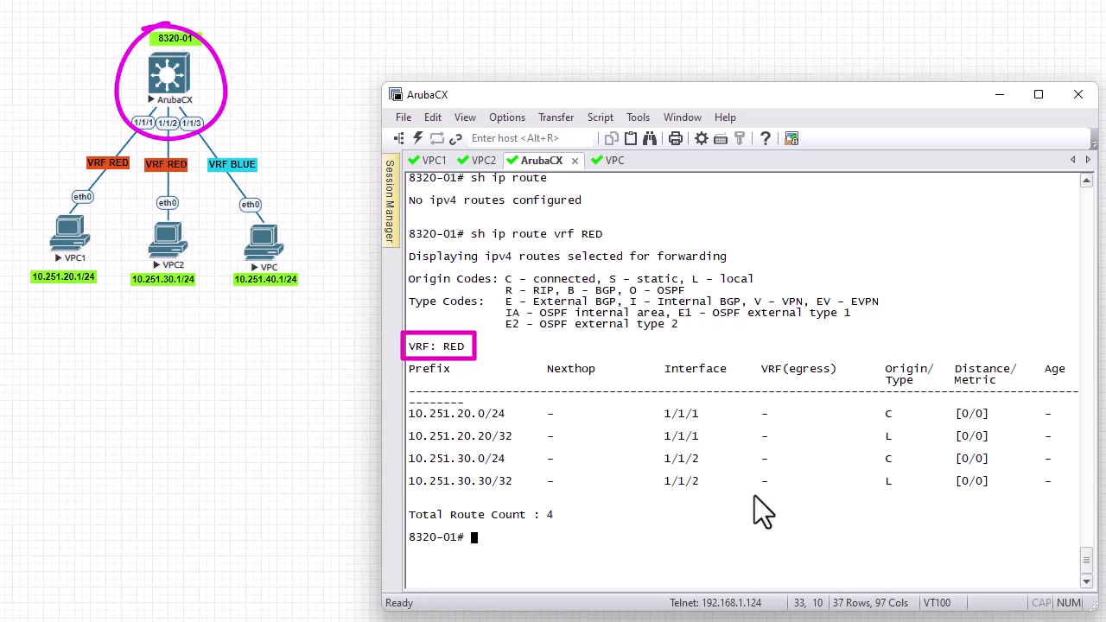
Show the VRF BLUE routes: 10.251.40.0/24 connected and 10.251.40.40/32 local on 1/1/3
key(Up)
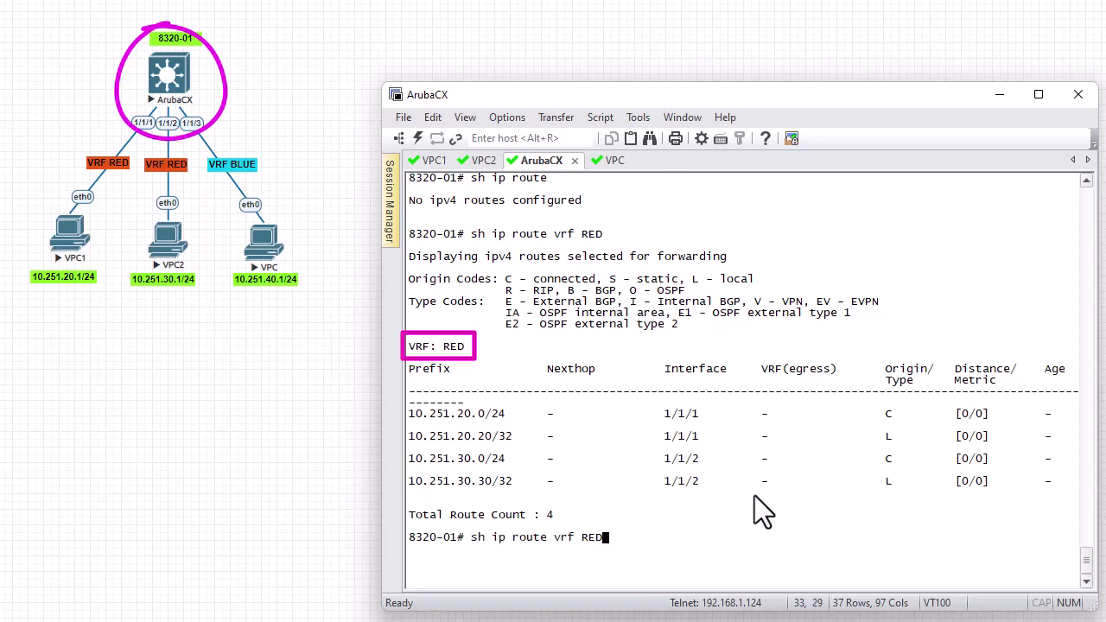
key(BackSpace)
key(BackSpace)
key(BackSpace)
text(BLUE)
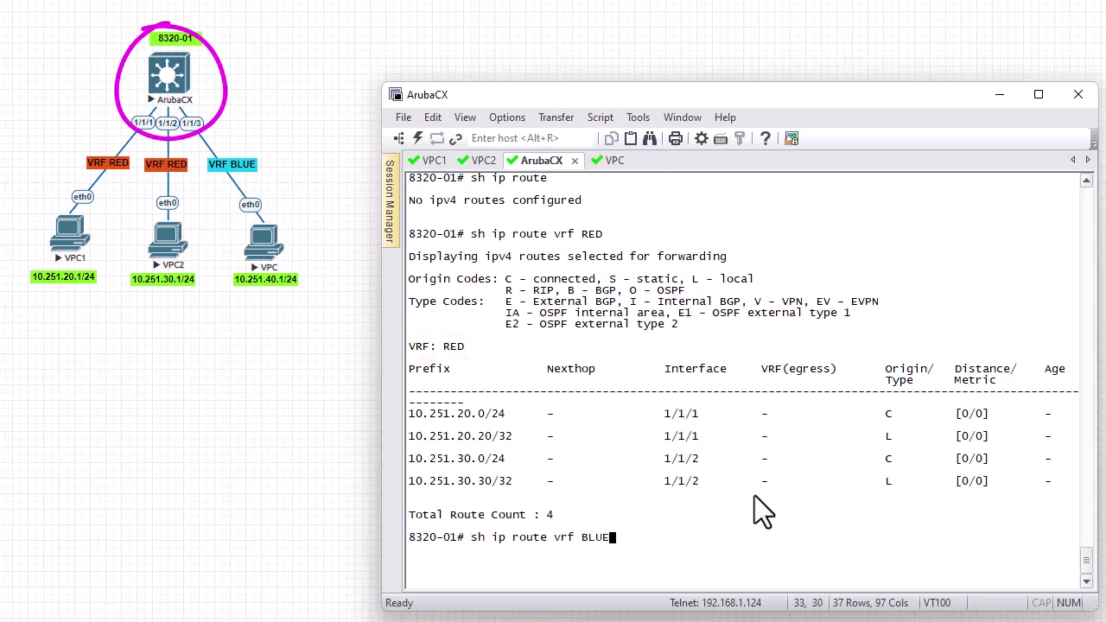
key(Return)
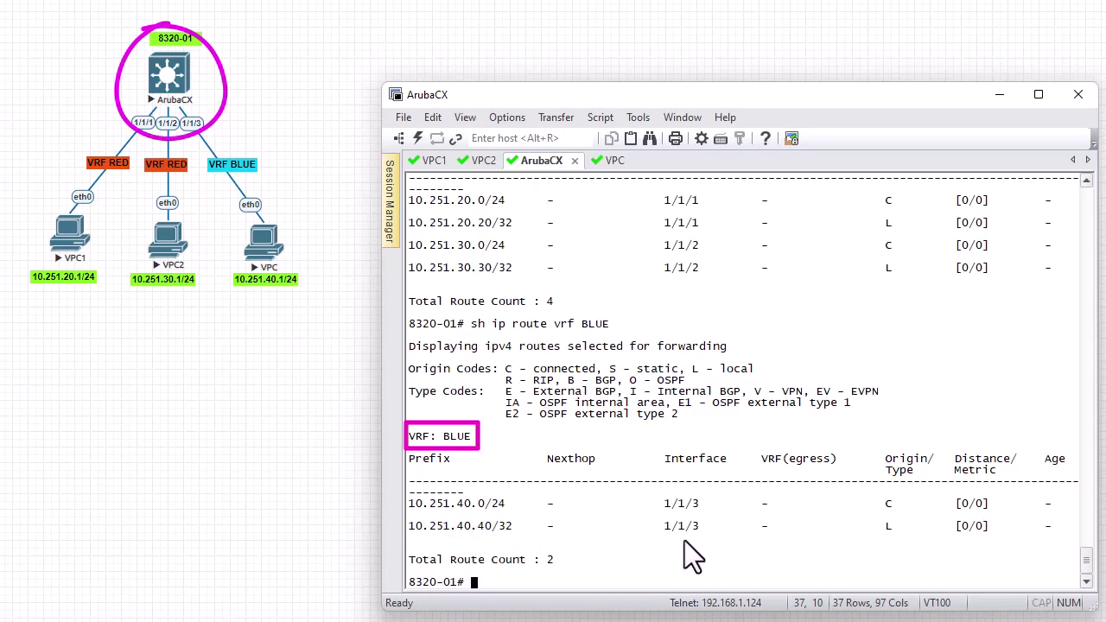
Clear the screen and run sh ip route all-vrfs, paging through BLUE's two and RED's four routes
key(ctrl+l)
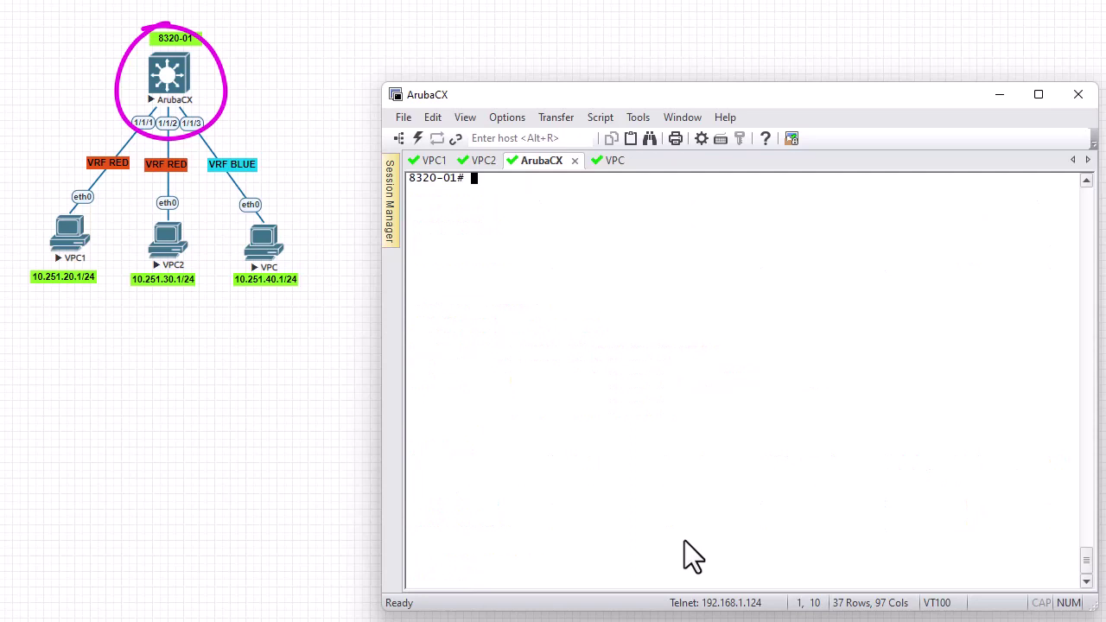
key(Up)
key(BackSpace)
key(BackSpace)
key(BackSpace)
key(BackSpace)
key(BackSpace)
key(BackSpace)
key(BackSpace)
key(BackSpace)
text(all)
key(Tab)
key(Return)
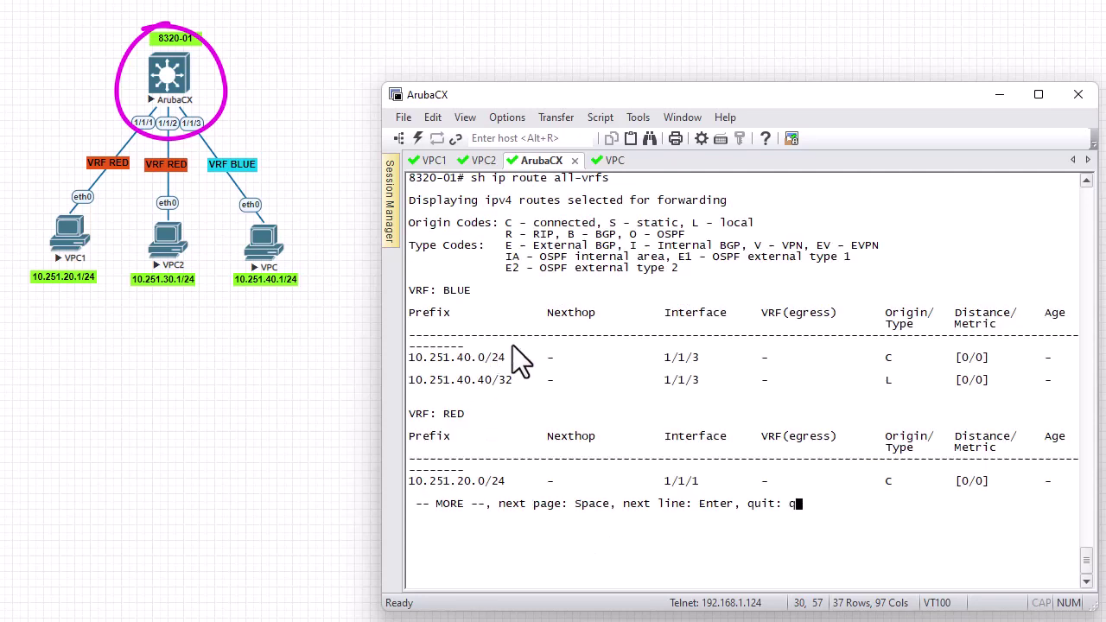
key(space)
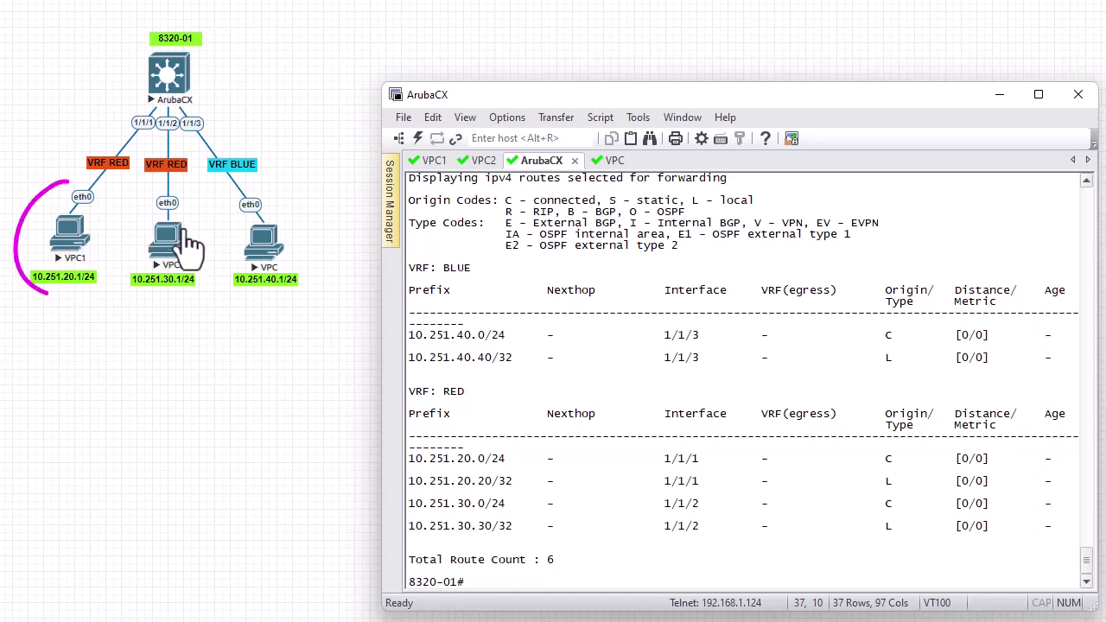
From VPC1, ping 10.251.30.1 (5 replies), then 10.251.40.1, which returns Destination network unreachable
click(434, 161)
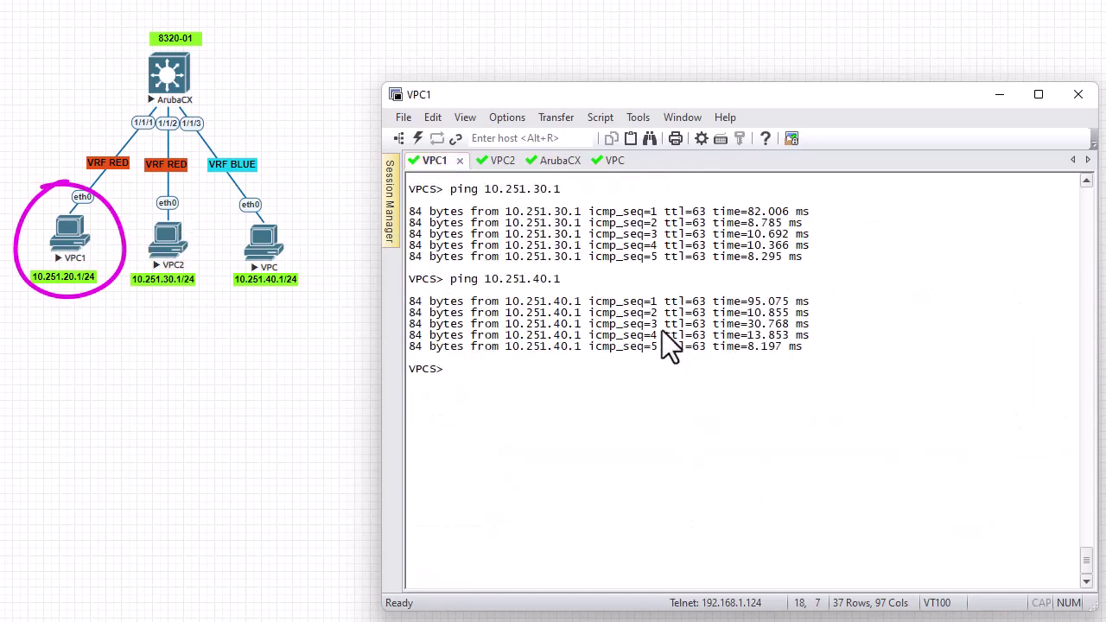
key(Up)
key(Up)
key(Return)
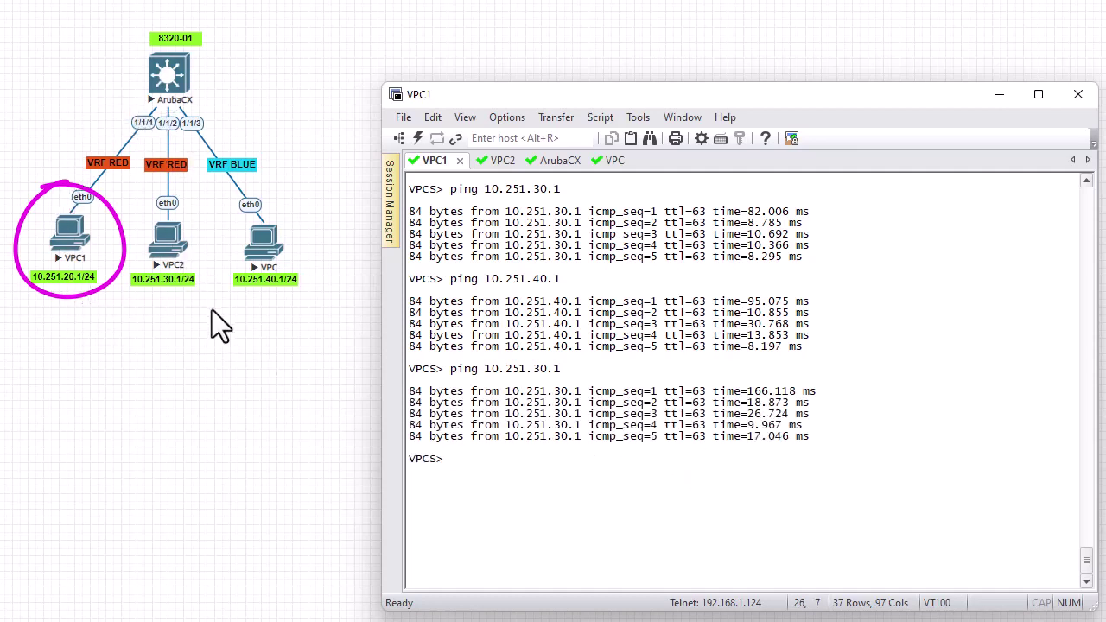
key(Up)
key(Return)
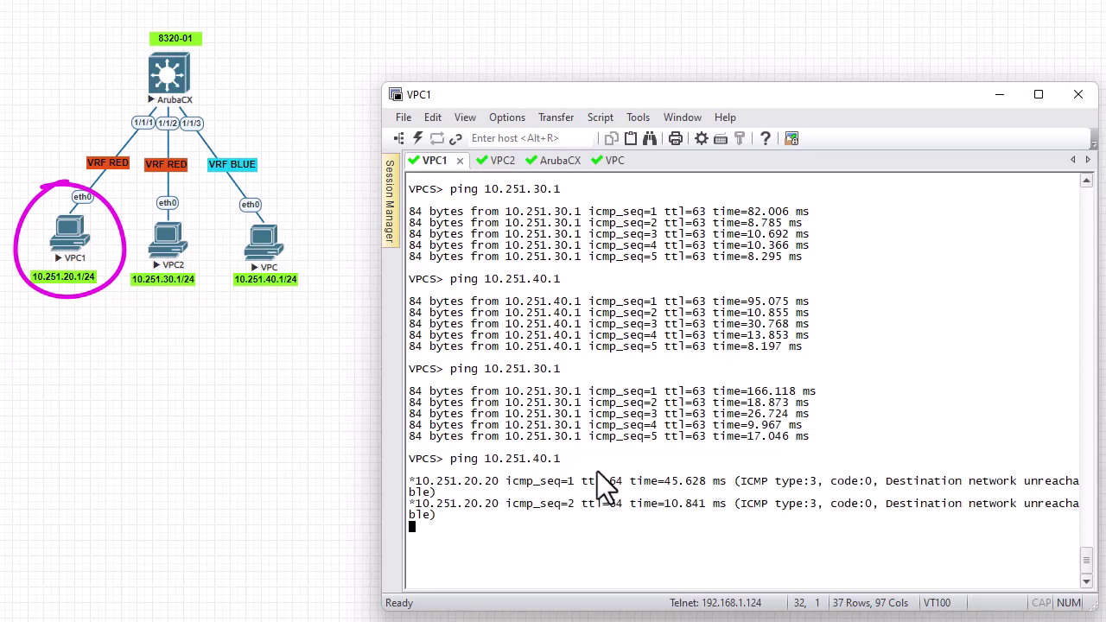